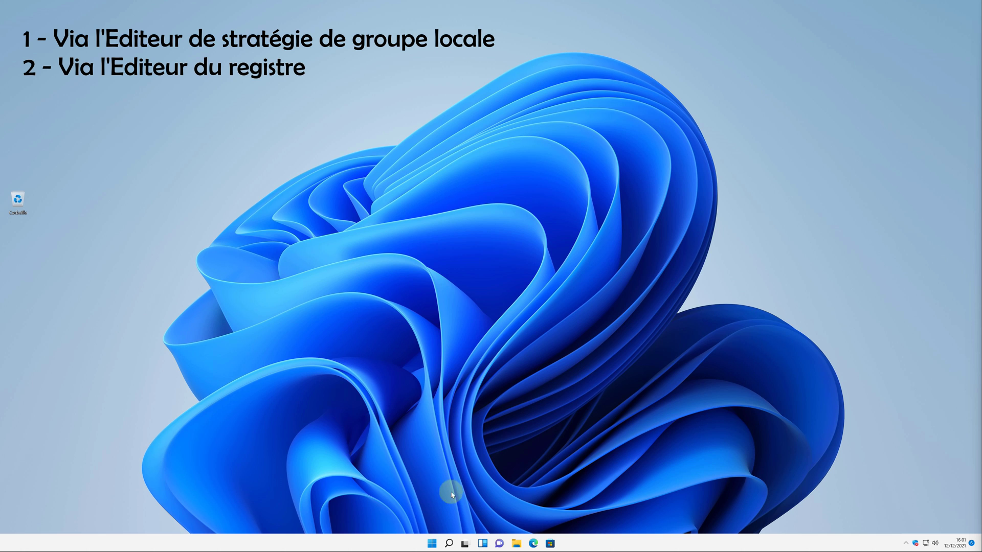
Search Windows for "editeur de stratégie" and open Modifier la stratégie de groupe
click(449, 543)
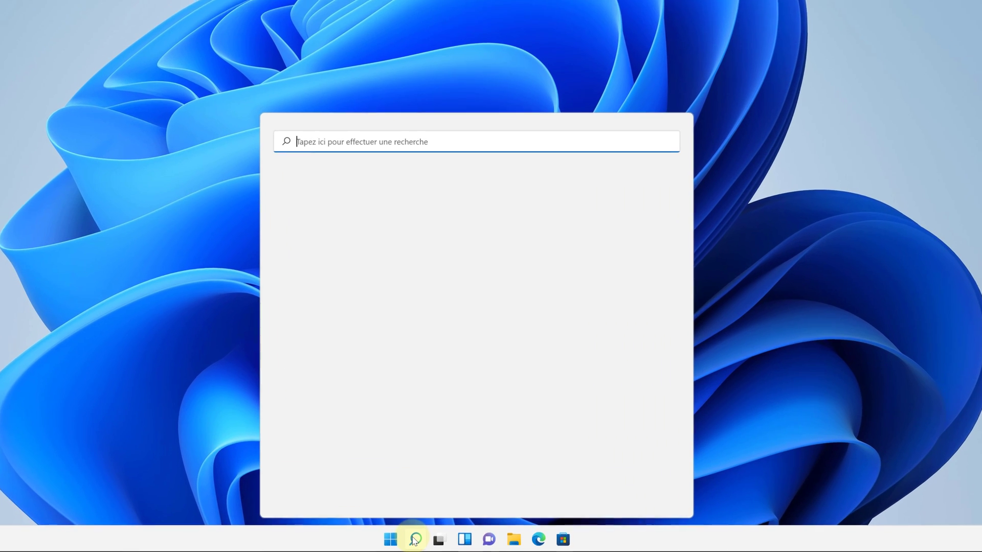
text(ed)
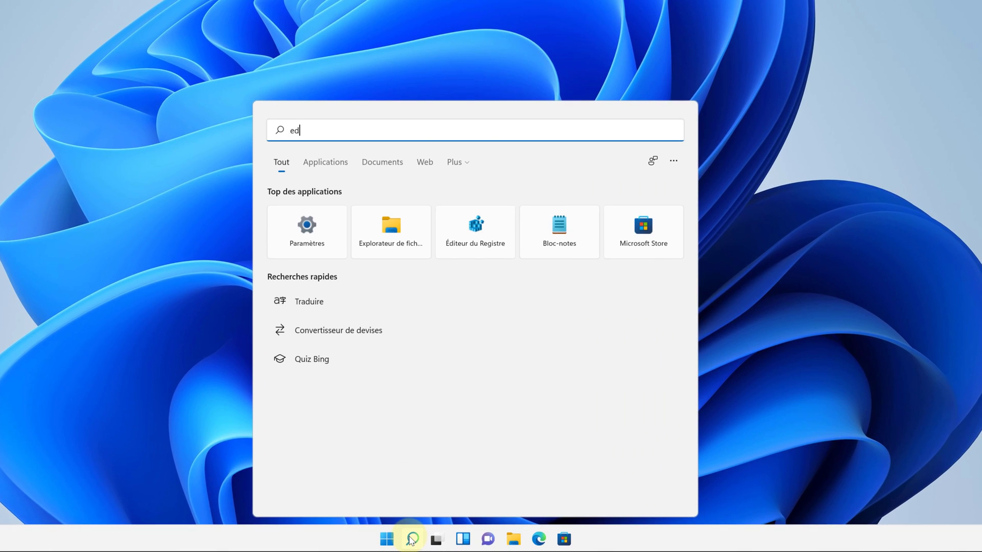
text(iteur des)
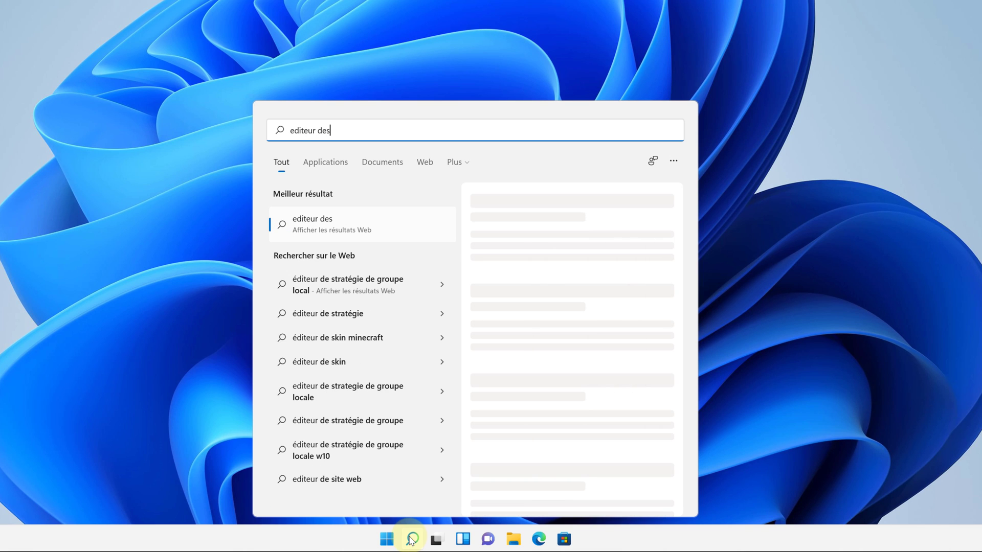
key(BackSpace)
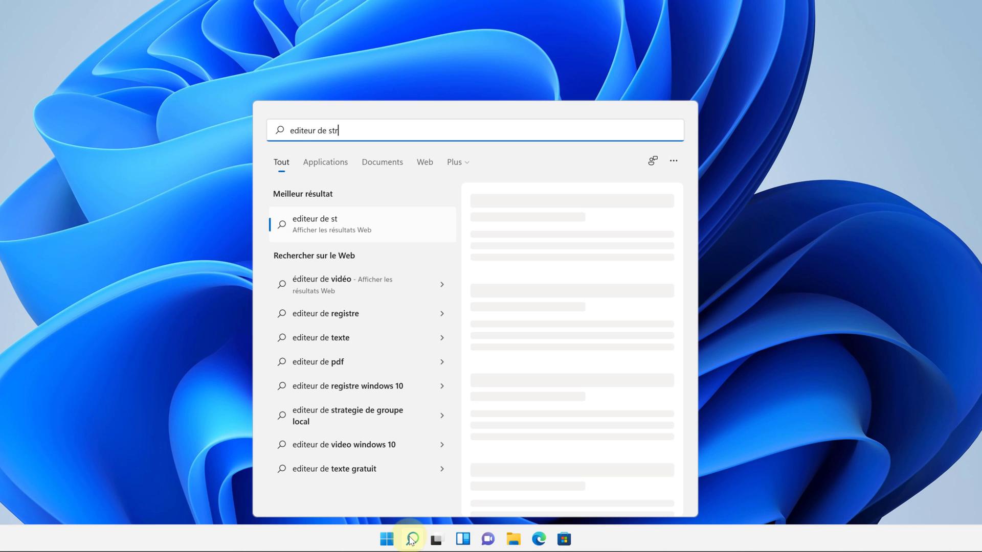
text(stratégie)
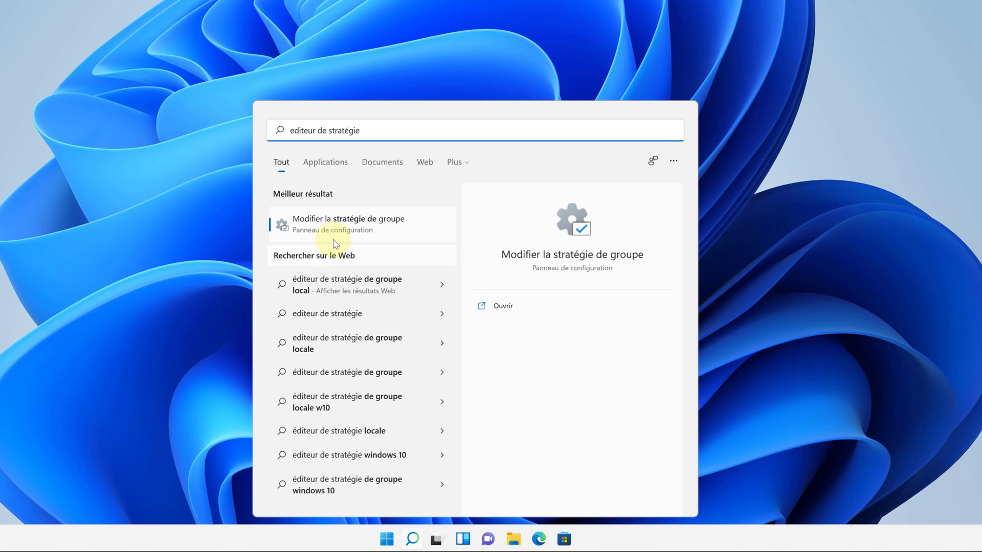
click(342, 220)
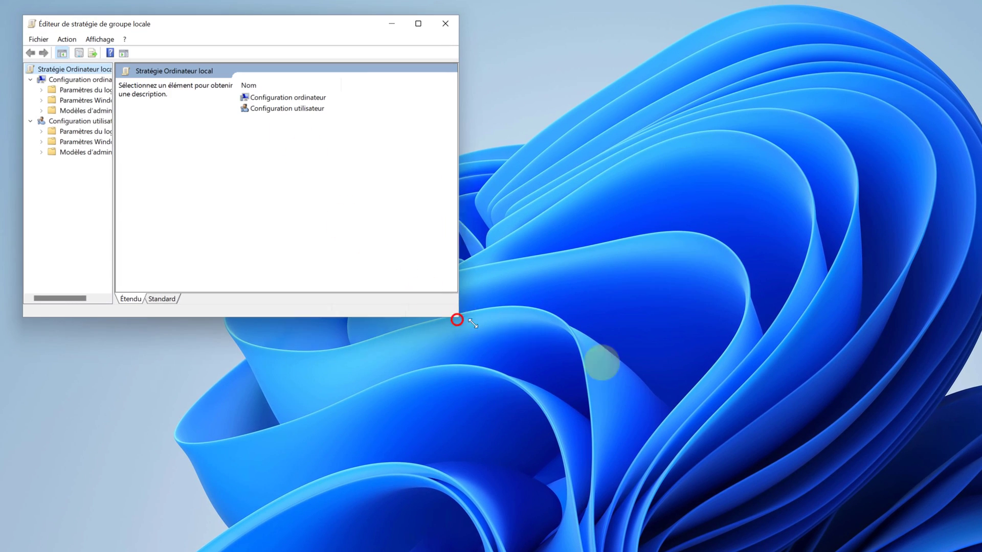
Enlarge the editor window and its tree area, and open Configuration ordinateur > Modèles d'administration > Système > Ouverture de session
drag(456, 321, 897, 545)
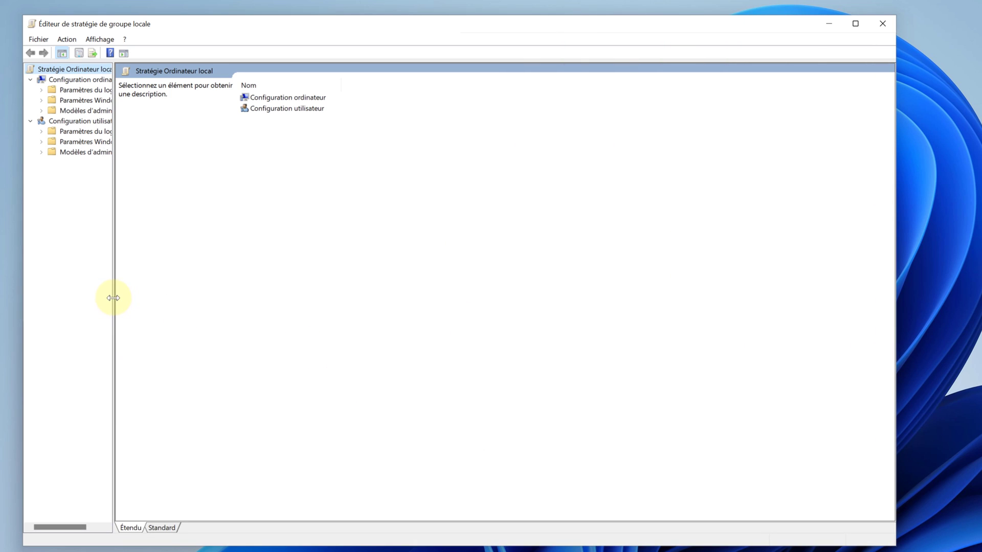
drag(114, 296, 309, 310)
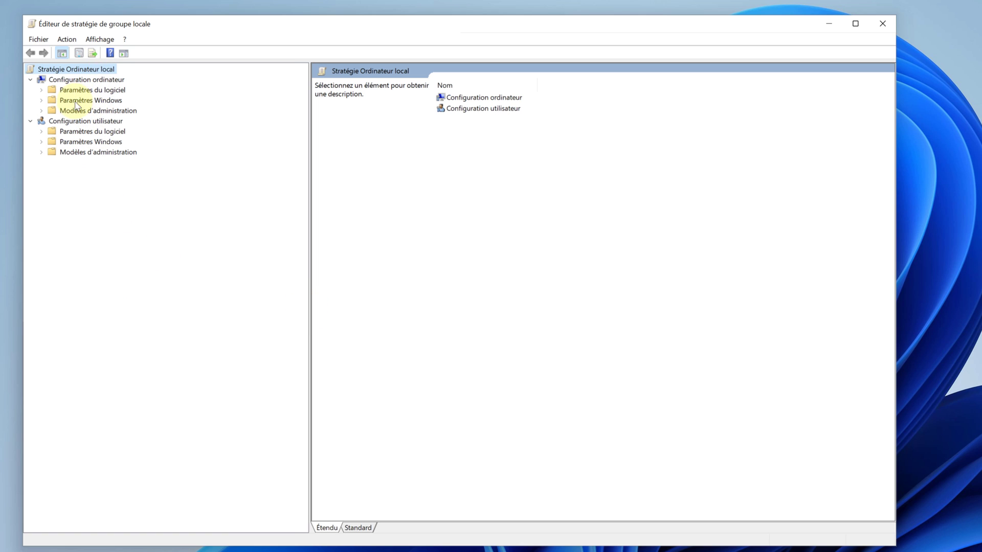
click(43, 111)
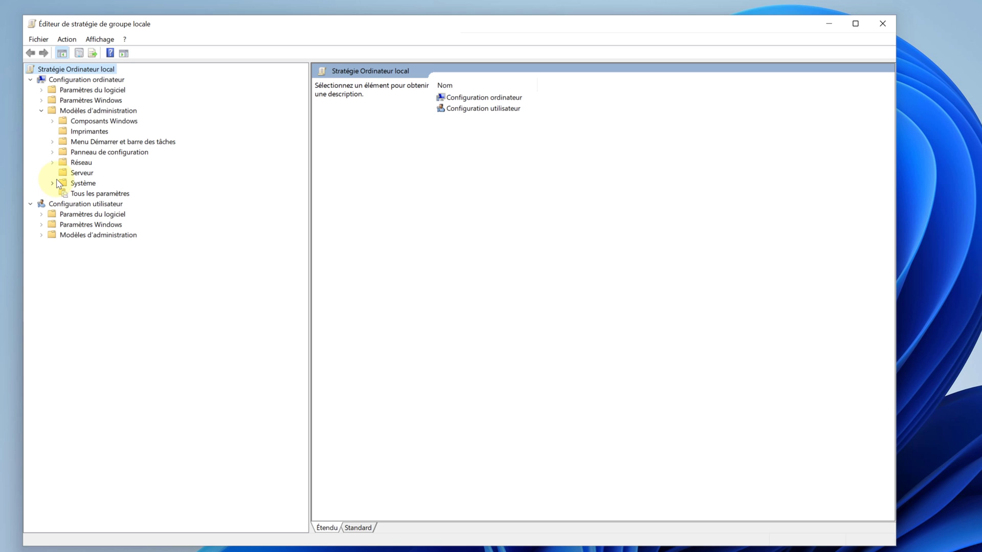
click(52, 184)
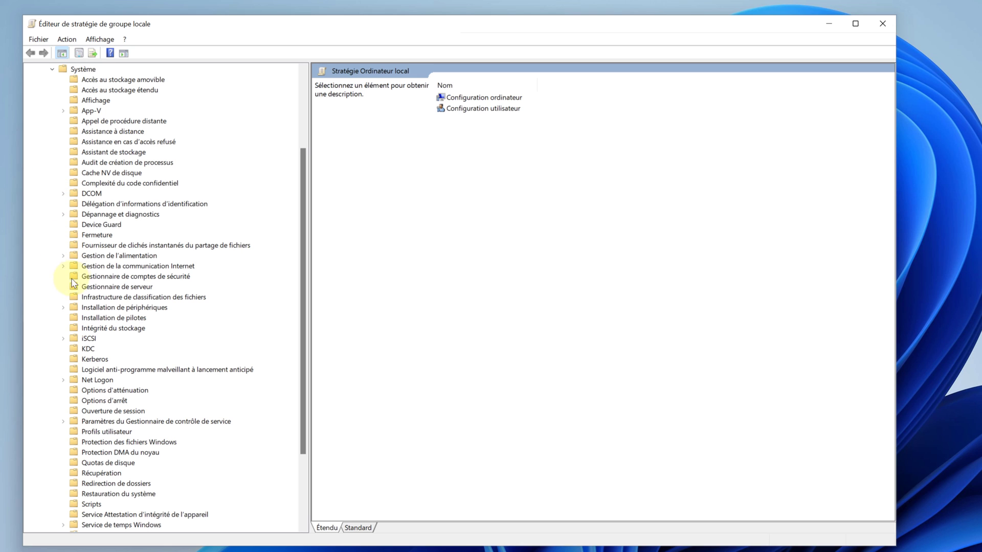
click(97, 410)
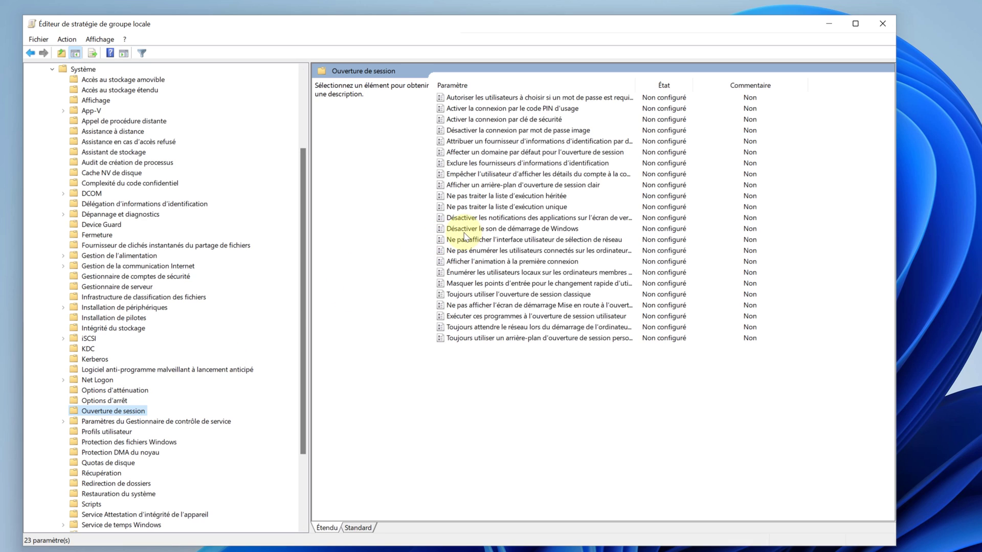
Set the policy "Afficher un arrière-plan d'ouverture de session clair" to Activé, apply it and close the policy editor
double_click(492, 184)
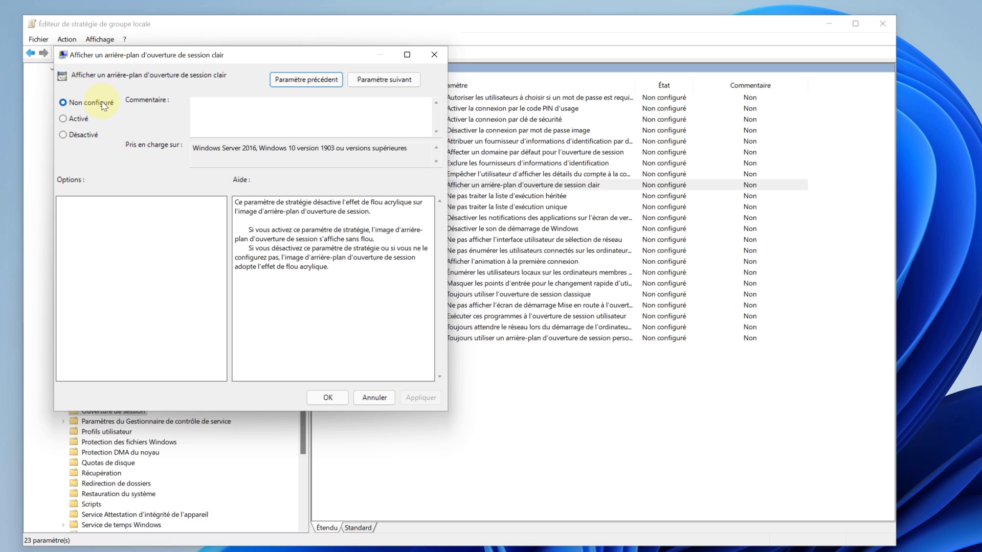
click(64, 118)
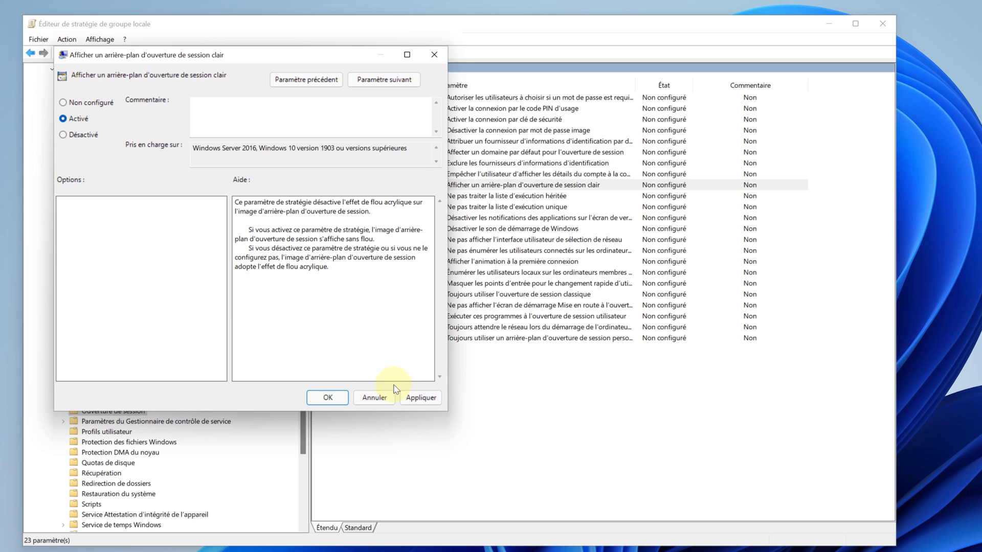
click(410, 401)
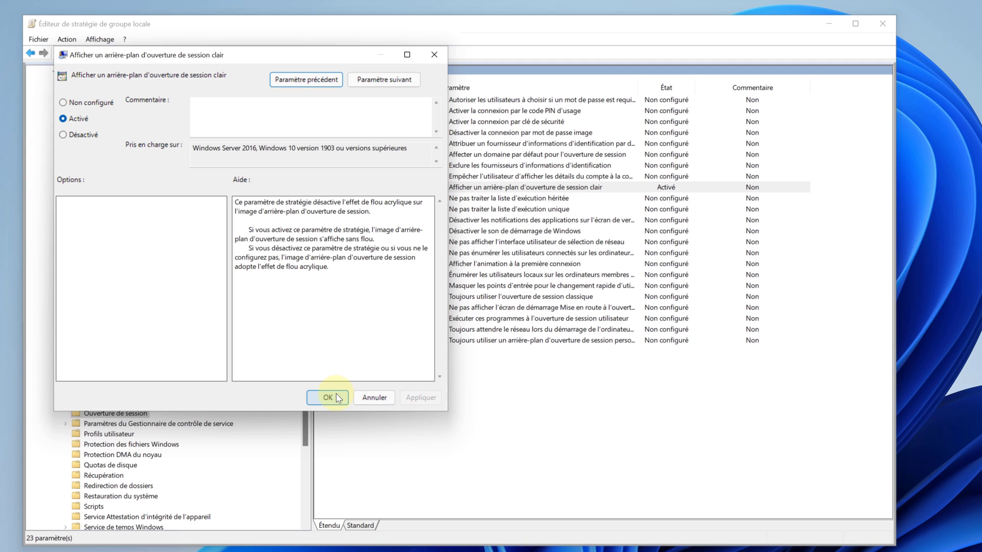
click(336, 395)
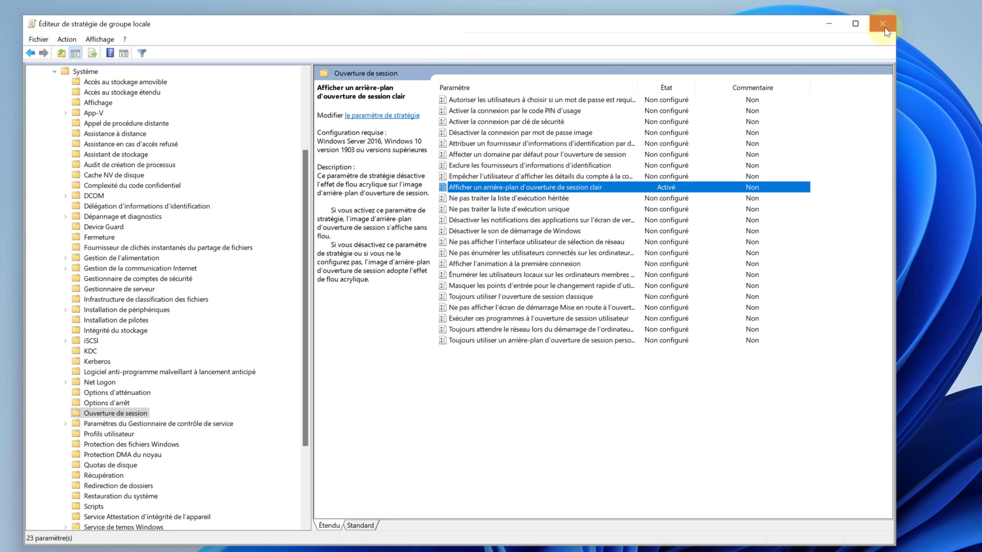
click(885, 25)
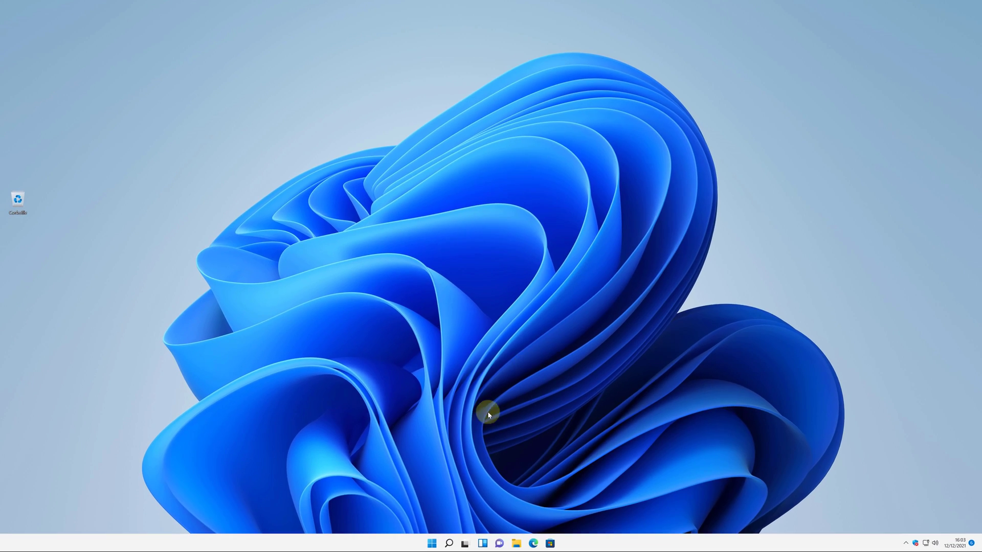
Restart the computer to apply the enabled sign-in background policy
click(432, 543)
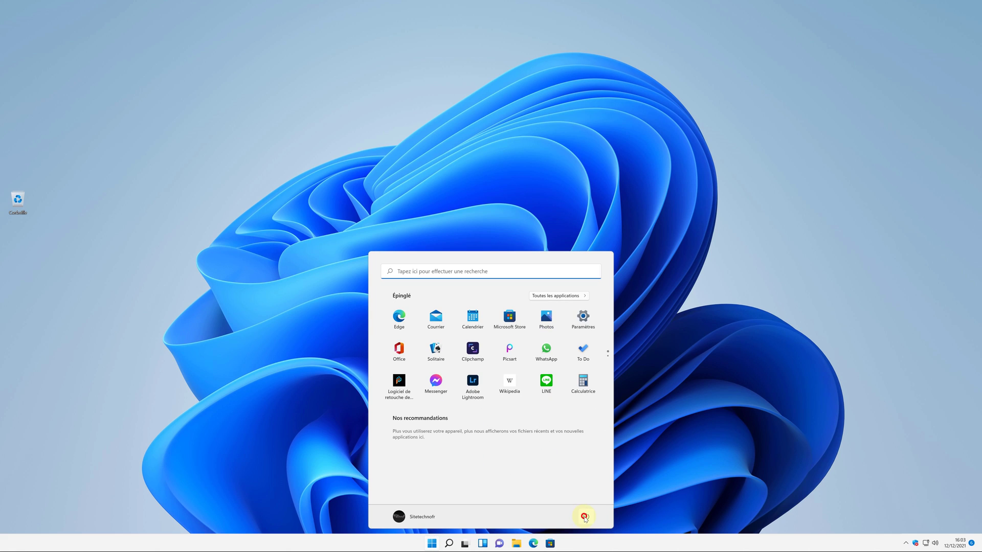
click(584, 518)
click(584, 517)
click(586, 500)
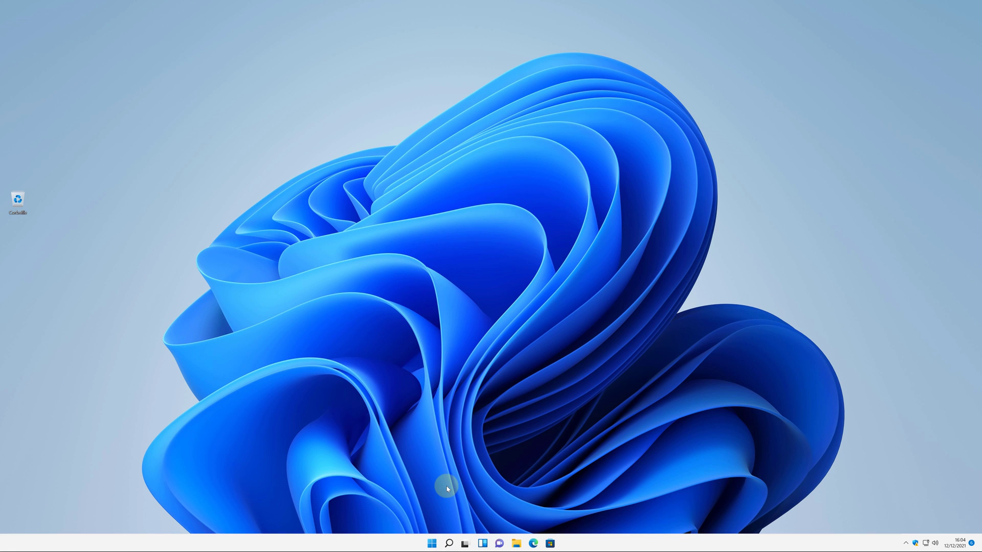
Reopen Modifier la stratégie de groupe from the recent searches and enlarge the editor window and its tree area
click(449, 546)
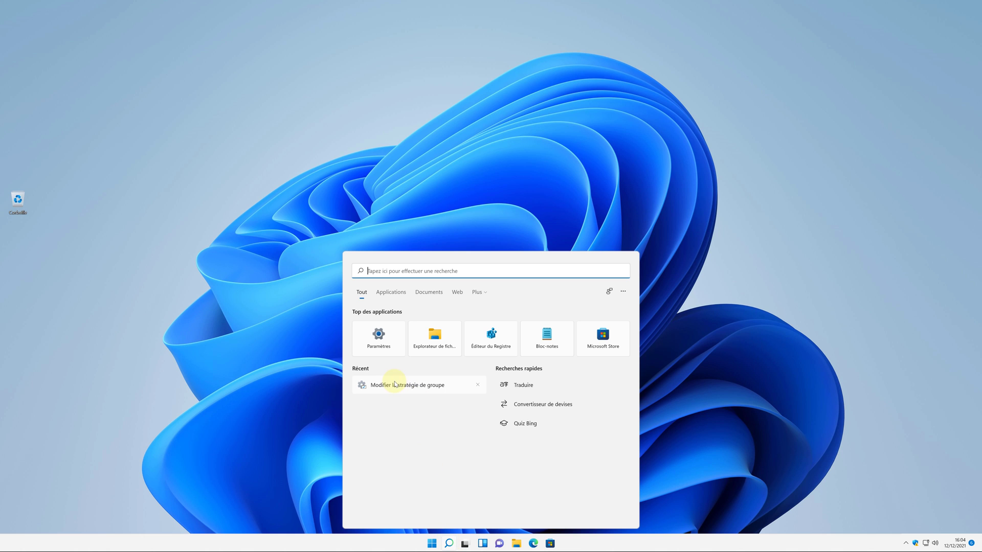
click(404, 385)
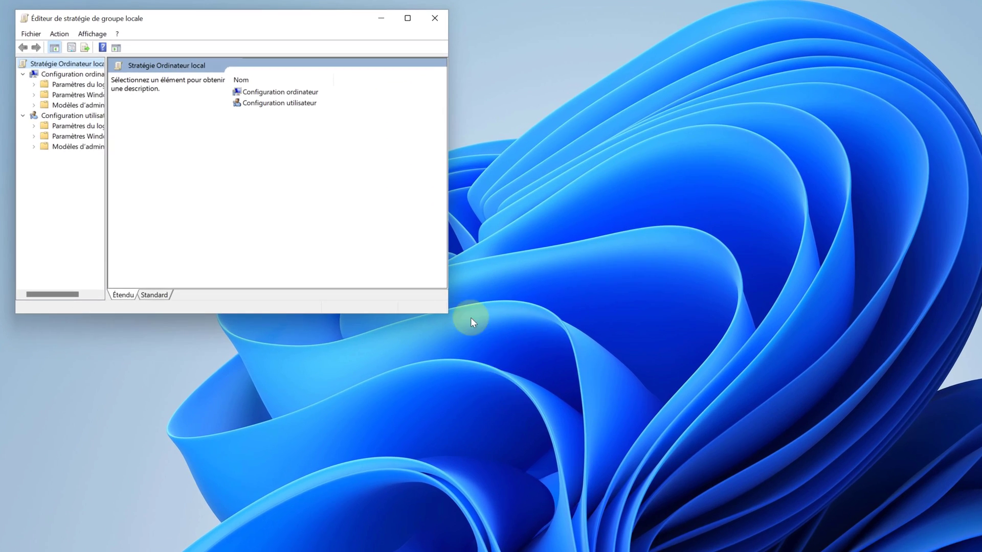
drag(448, 312, 639, 544)
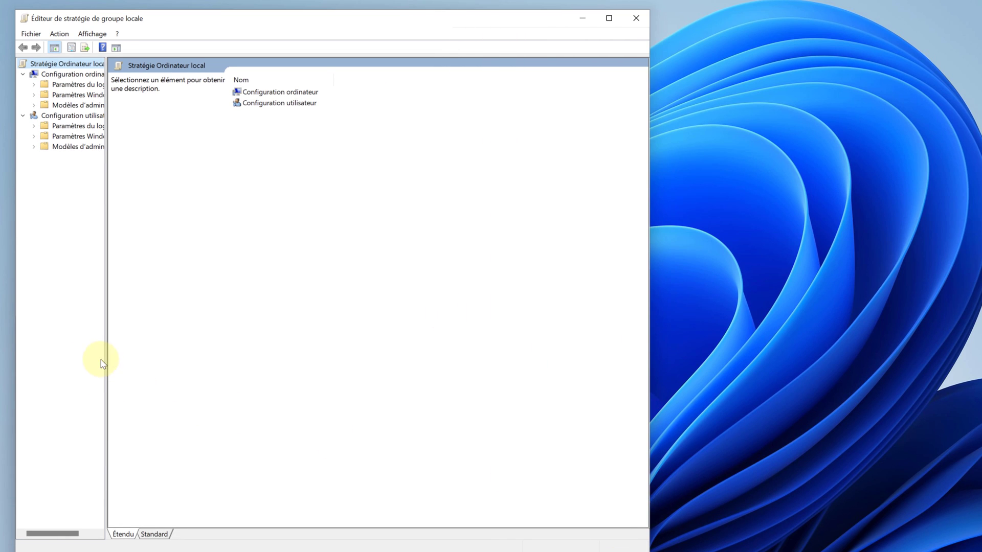
drag(105, 351, 248, 357)
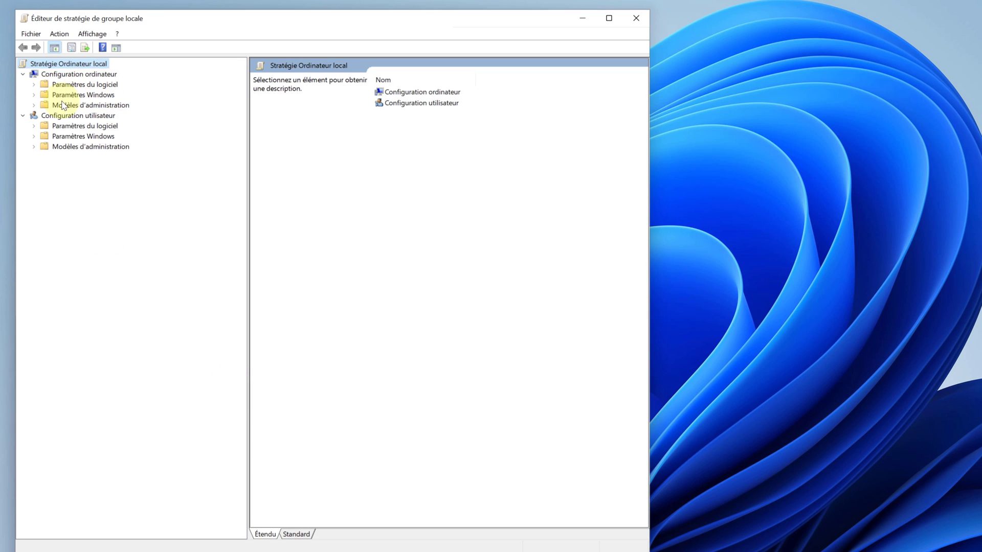
Show the Ouverture de session policies under Configuration ordinateur > Modèles d'administration > Système
click(34, 106)
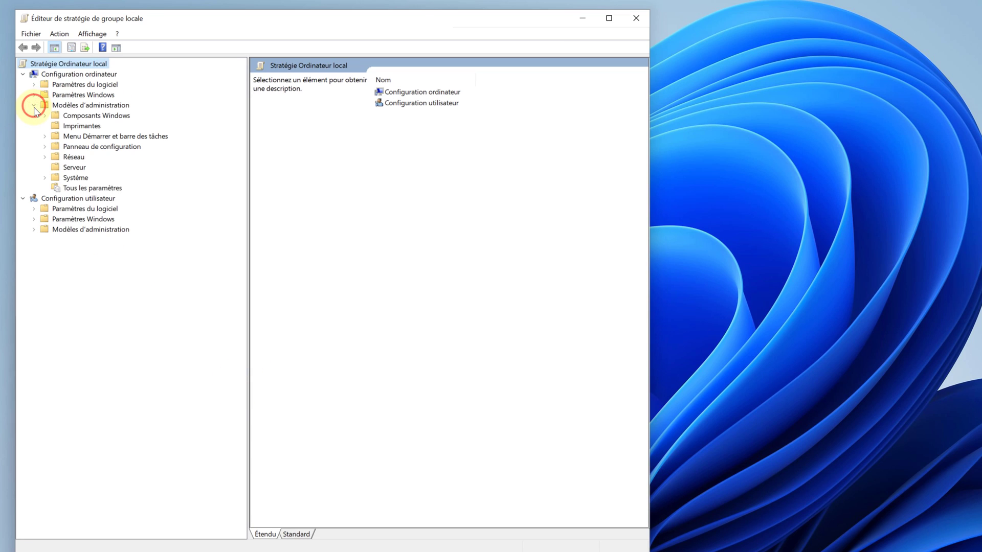
click(45, 178)
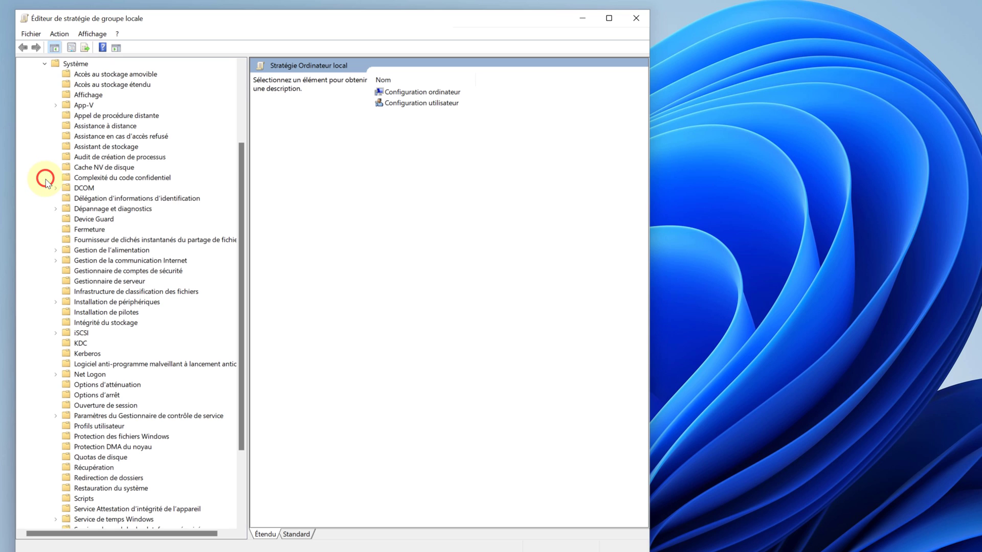
click(105, 405)
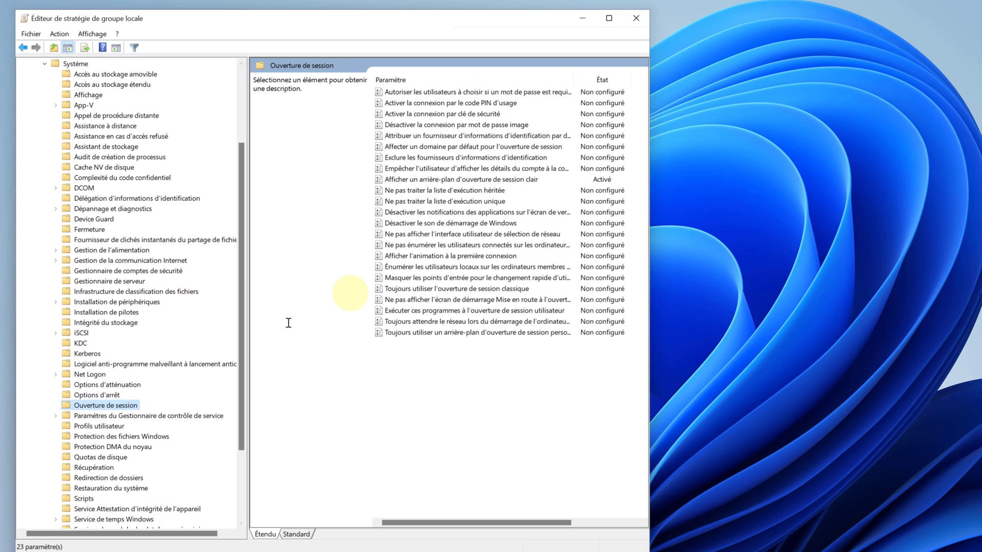
Set "Afficher un arrière-plan d'ouverture de session clair" back to Non configuré, apply it and close the policy editor
double_click(405, 180)
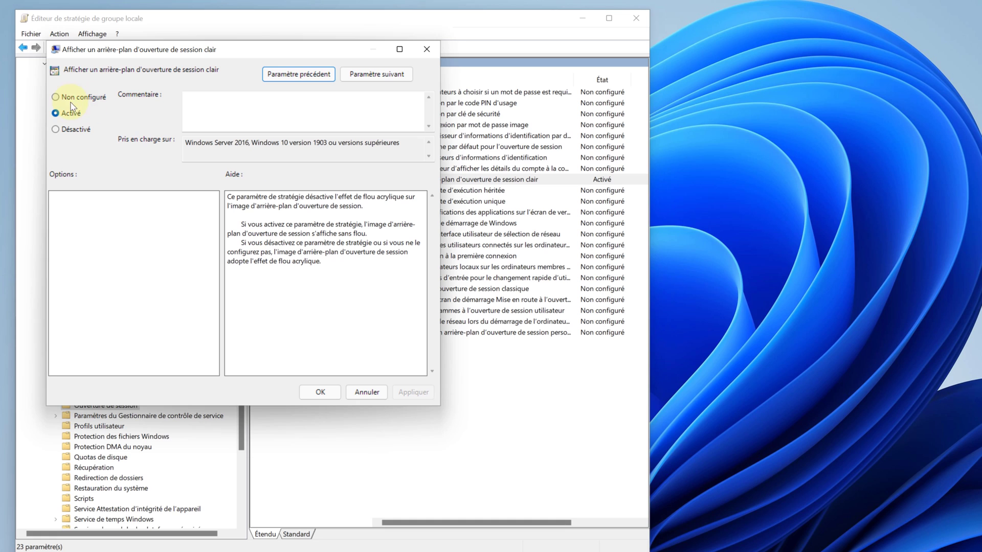
click(56, 97)
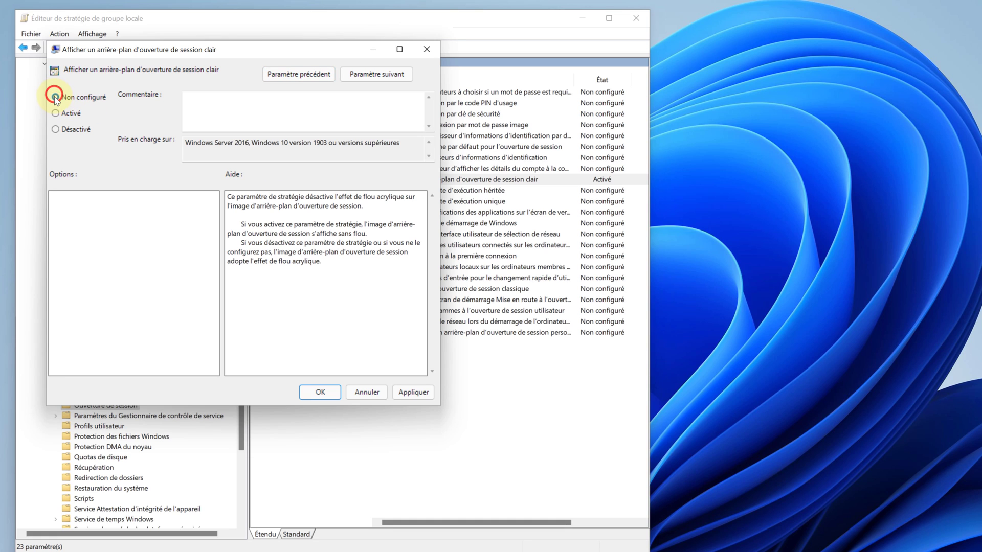
click(395, 394)
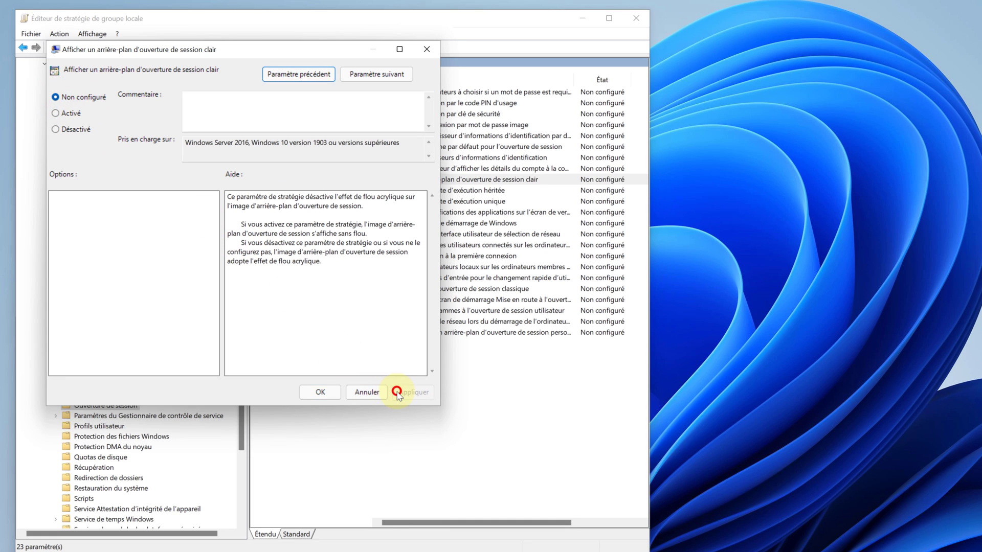
click(314, 392)
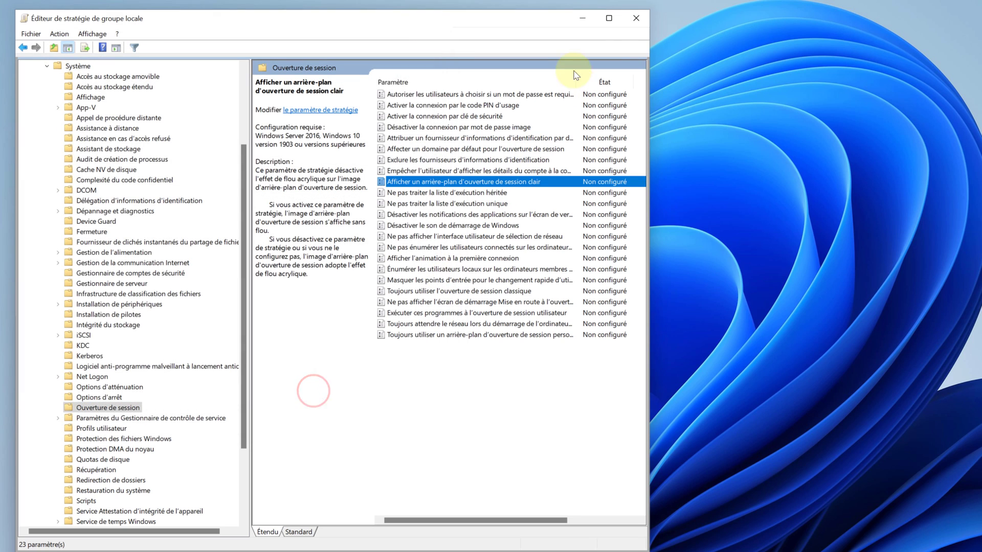
click(636, 18)
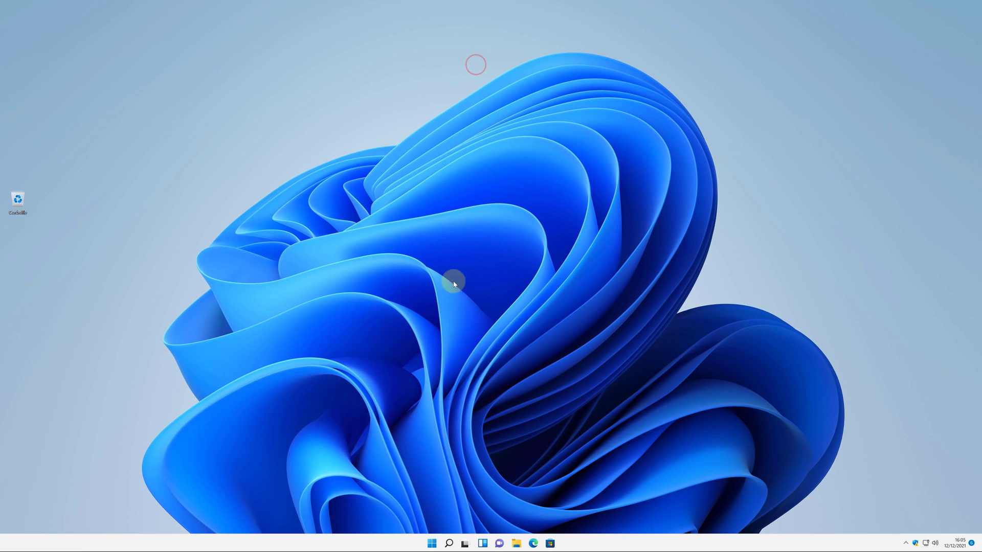
Restart the computer to apply the restored default sign-in background policy
click(431, 543)
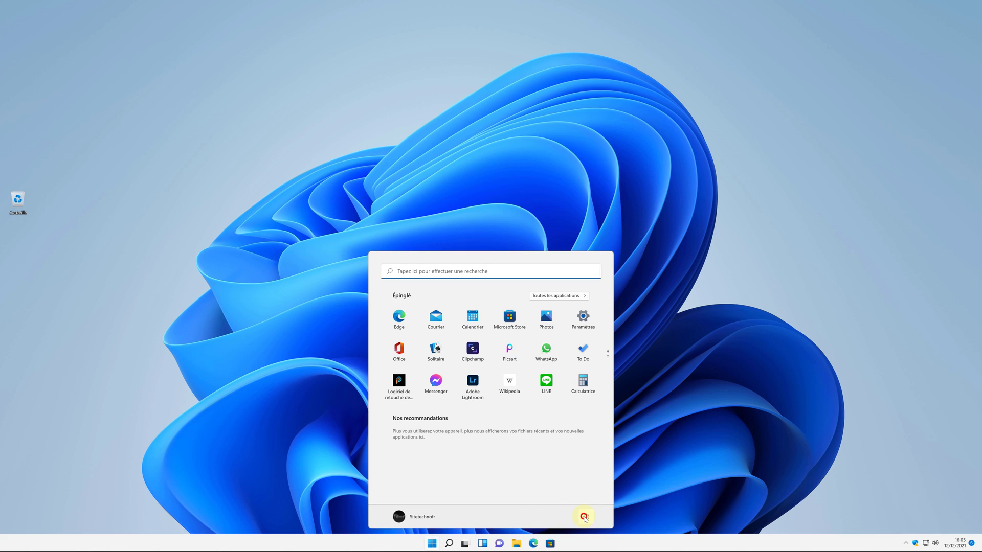
click(585, 518)
click(585, 517)
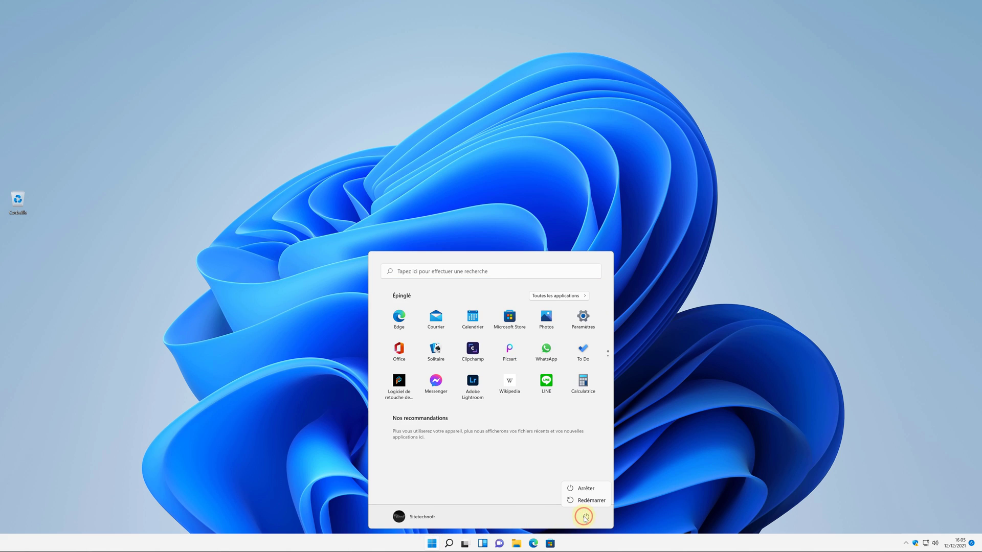
click(585, 501)
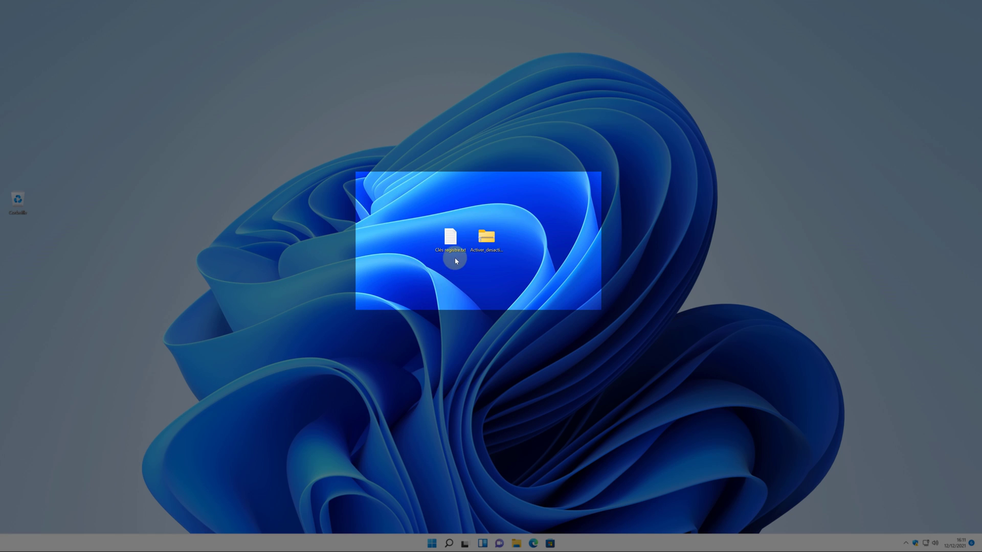
Launch regedit from Exécuter with permission to make changes, look at the registry's root keys, and close the Registry Editor
click(453, 241)
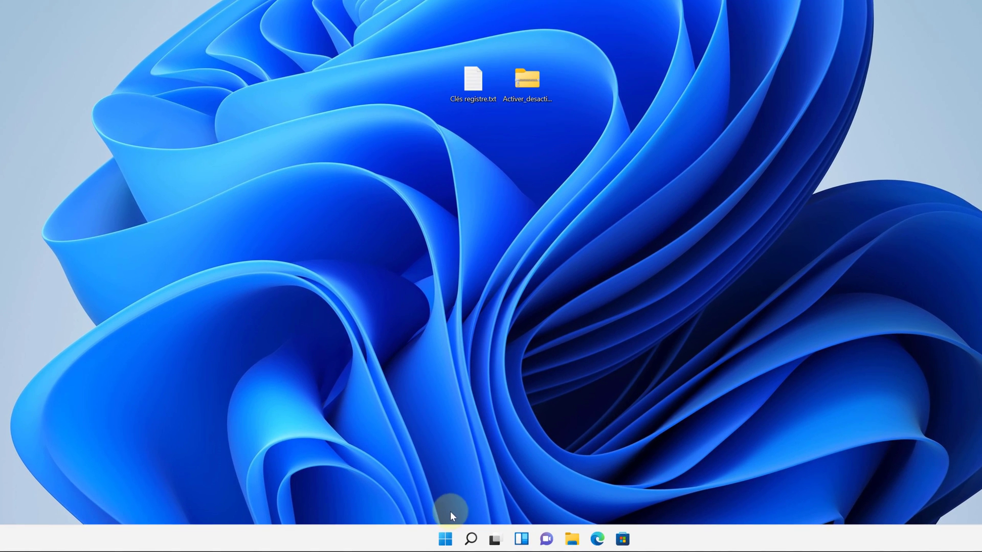
right_click(445, 539)
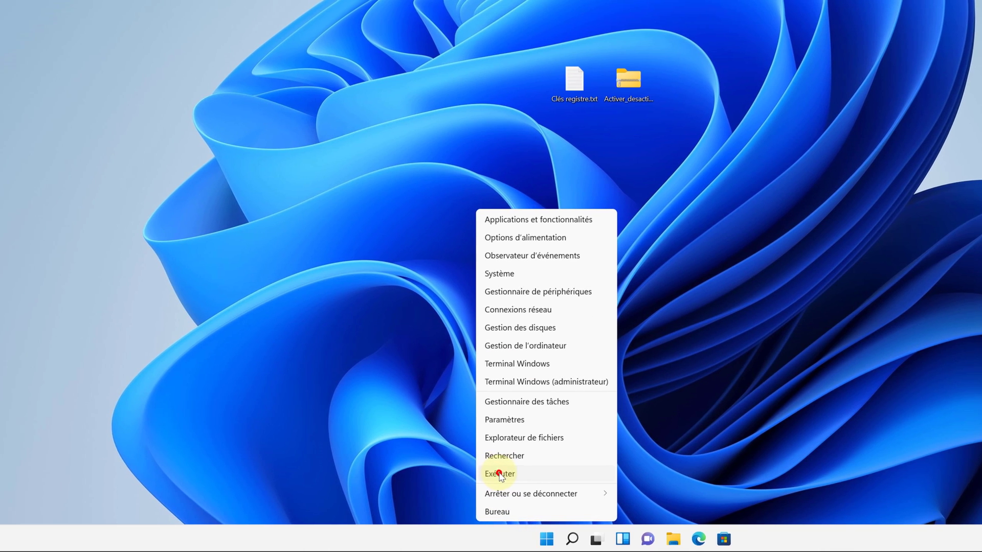
click(399, 474)
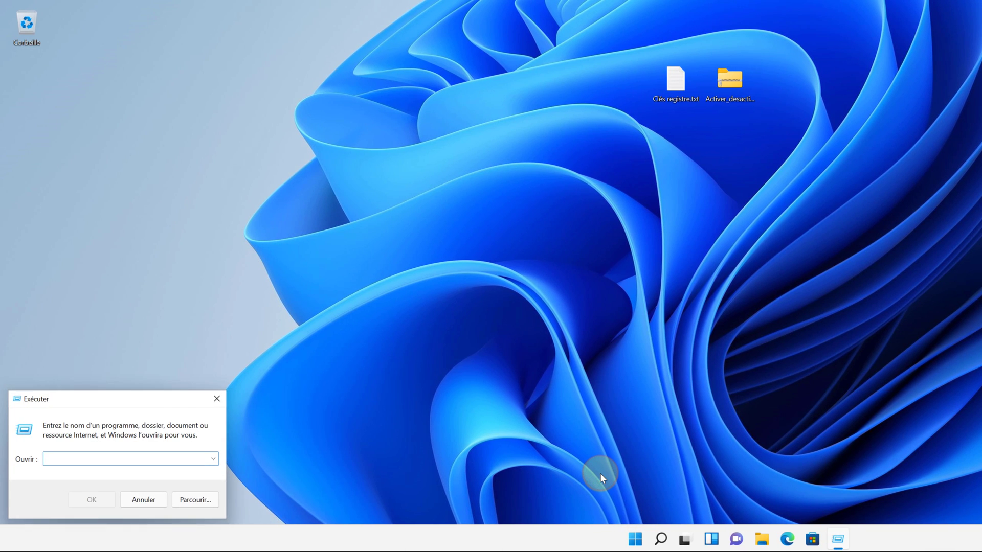
text(regedit)
key(Return)
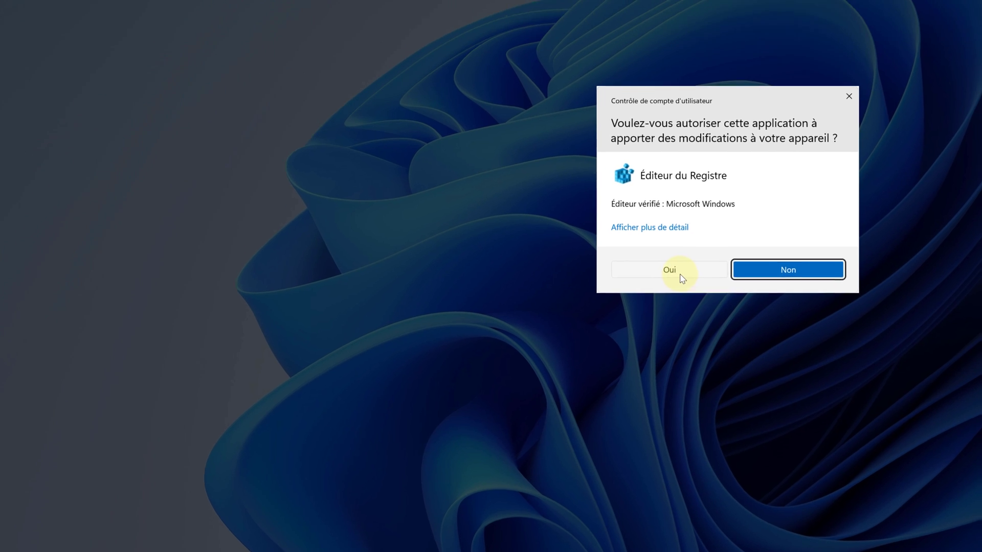
click(683, 221)
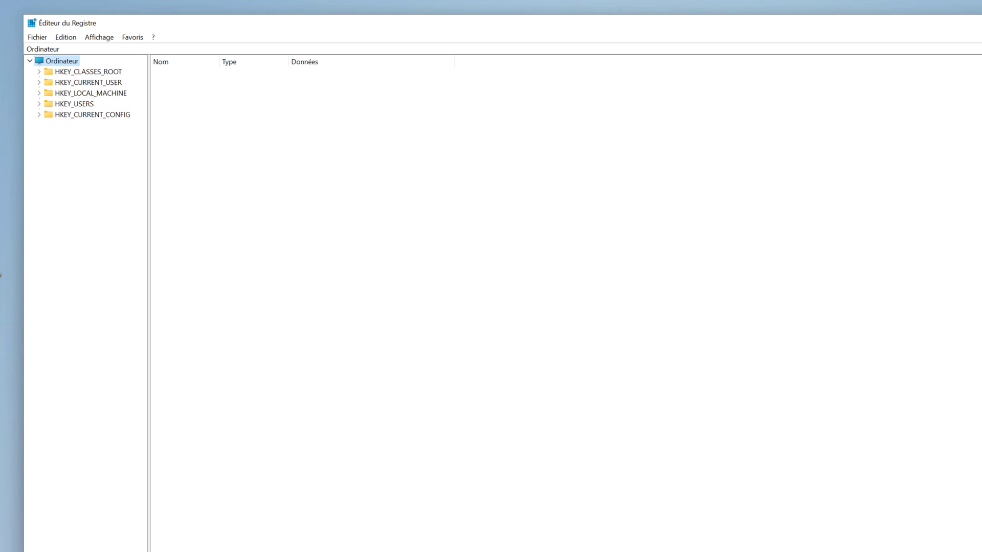
key(alt+F4)
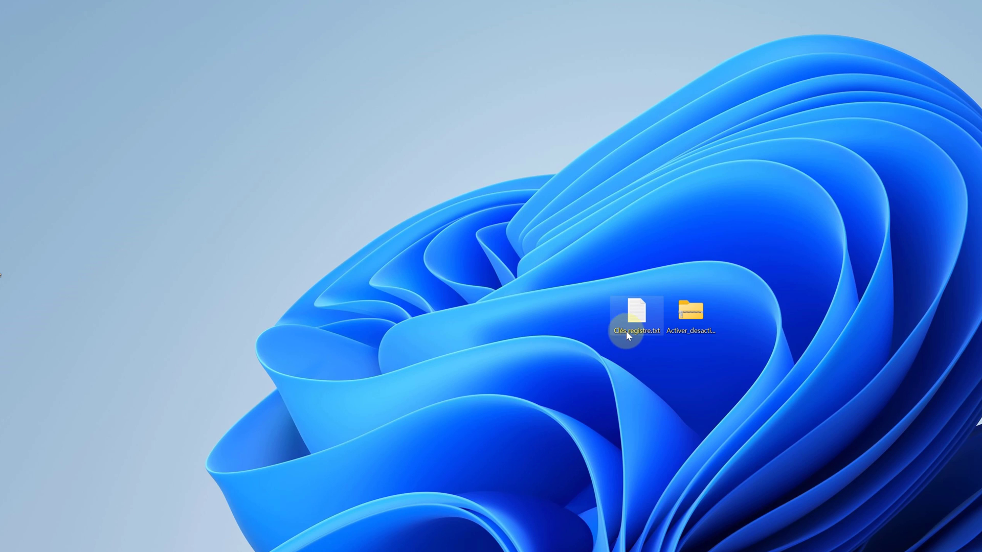
Read the registry entries for enabling and disabling the blur in Clés registre.txt on the desktop, and close the file
double_click(637, 310)
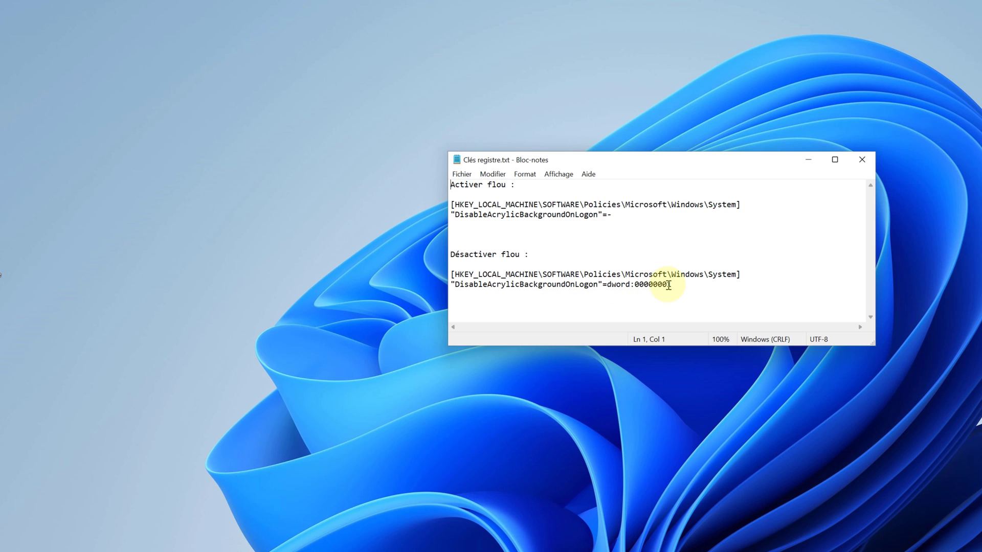
click(861, 160)
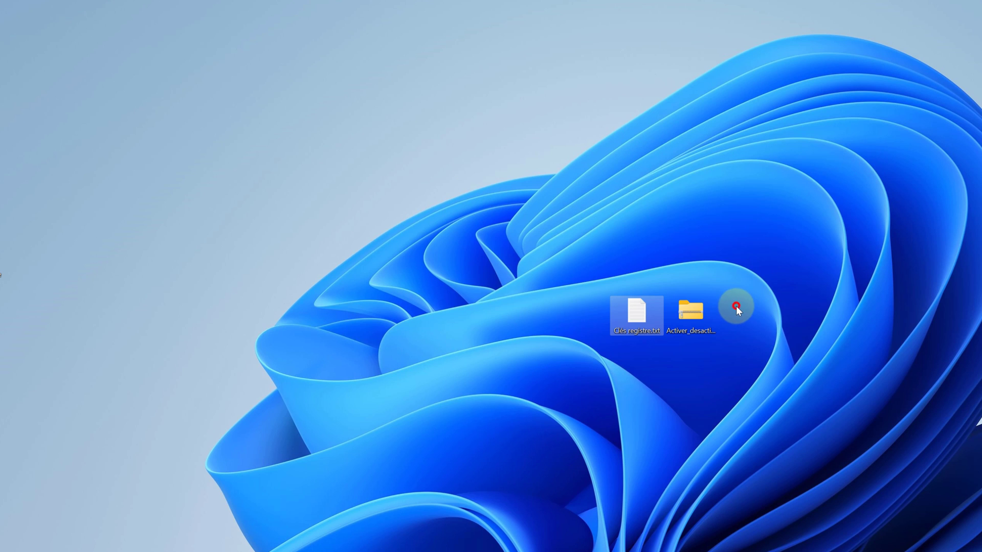
click(736, 308)
Extract the Activer_desactiver_flou.zip archive into the Activer_desactiver_flou folder on the desktop
click(696, 315)
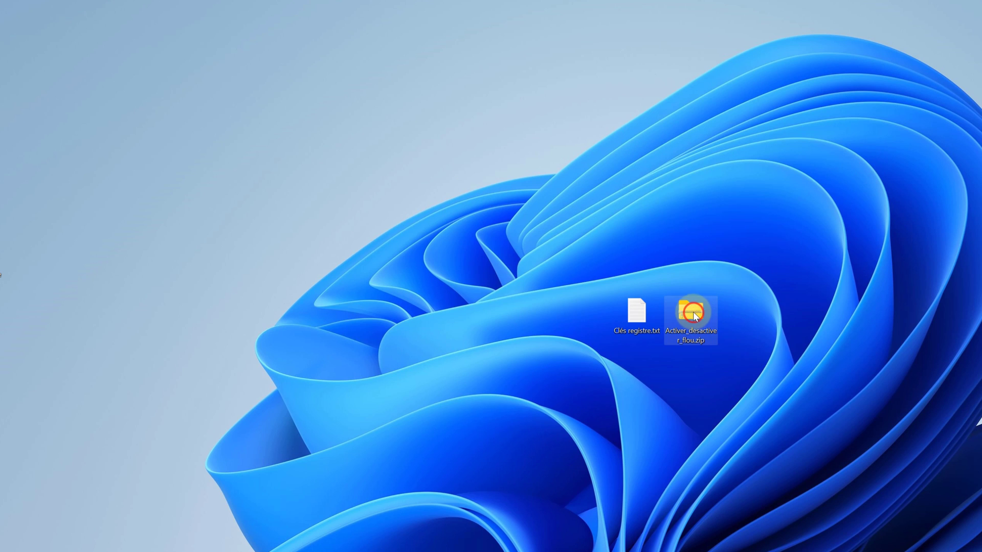
right_click(696, 316)
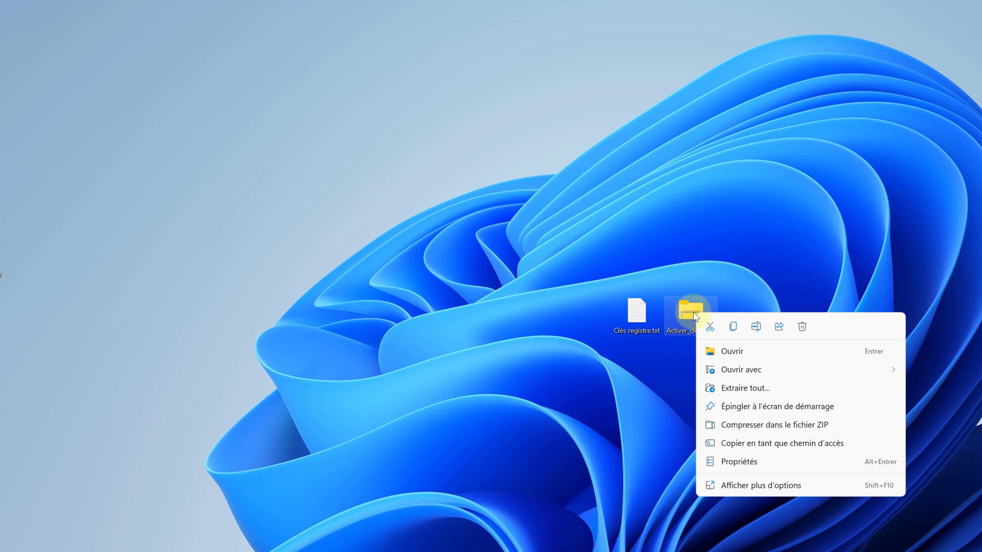
click(746, 390)
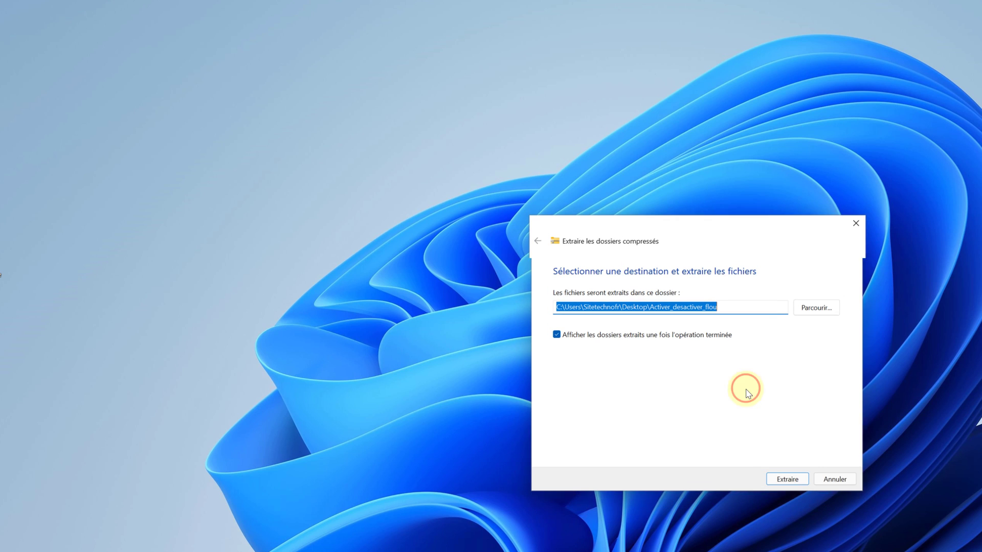
click(798, 483)
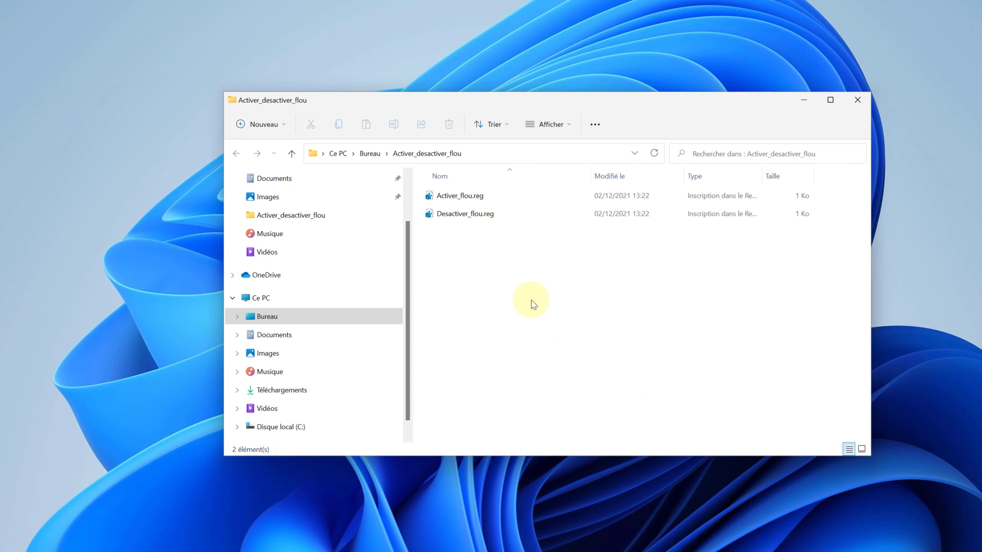
Merge Desactiver_flou.reg into the registry, approving the security confirmations, and close the Activer_desactiver_flou folder
double_click(450, 214)
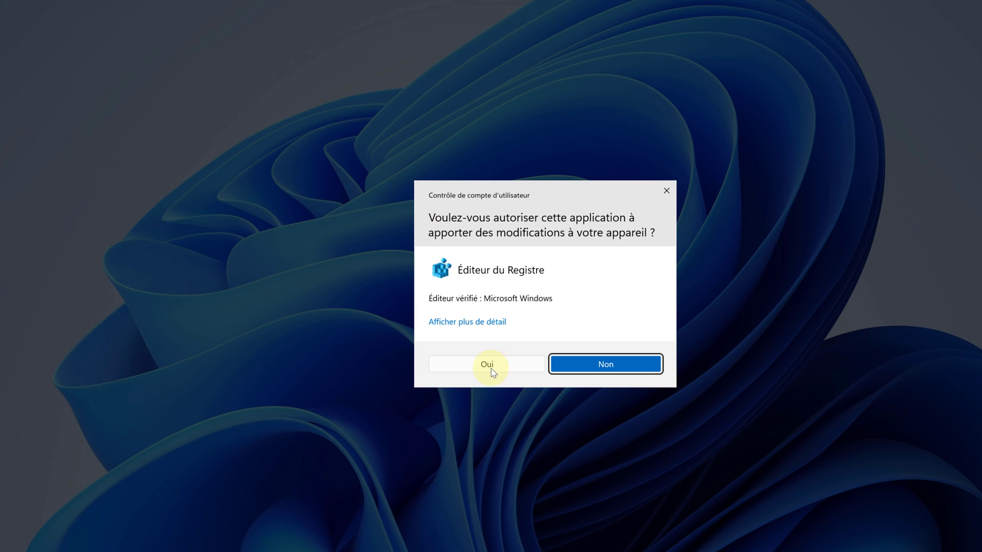
click(492, 372)
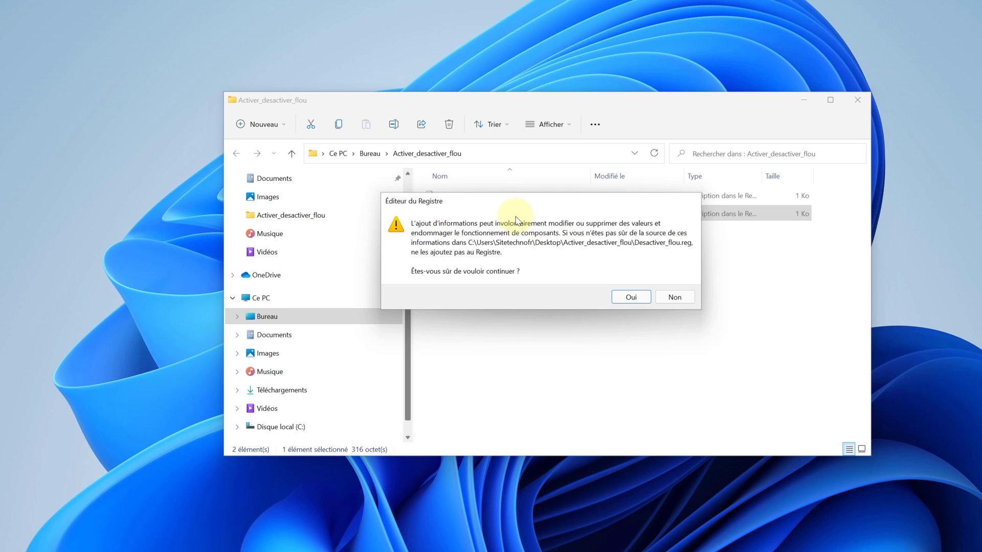
click(625, 300)
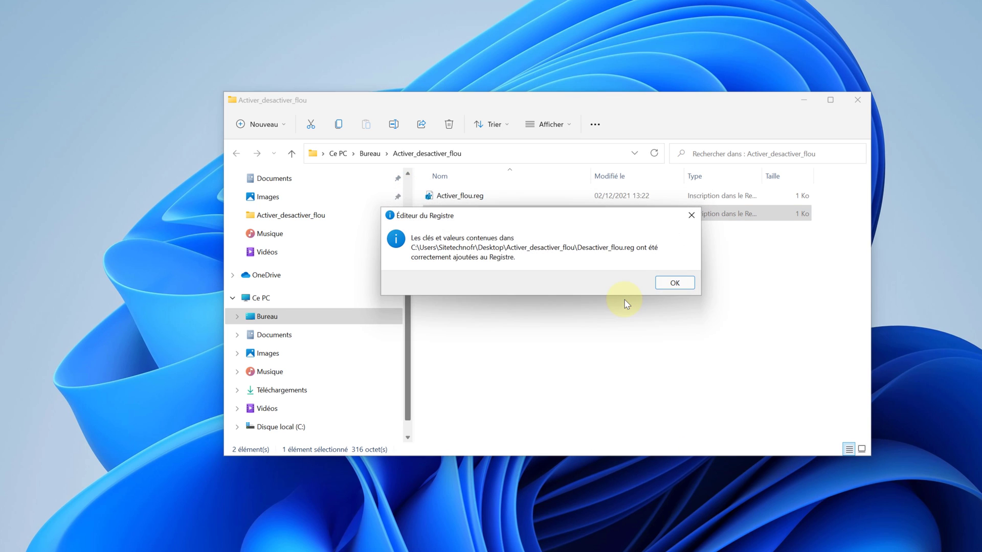
click(671, 284)
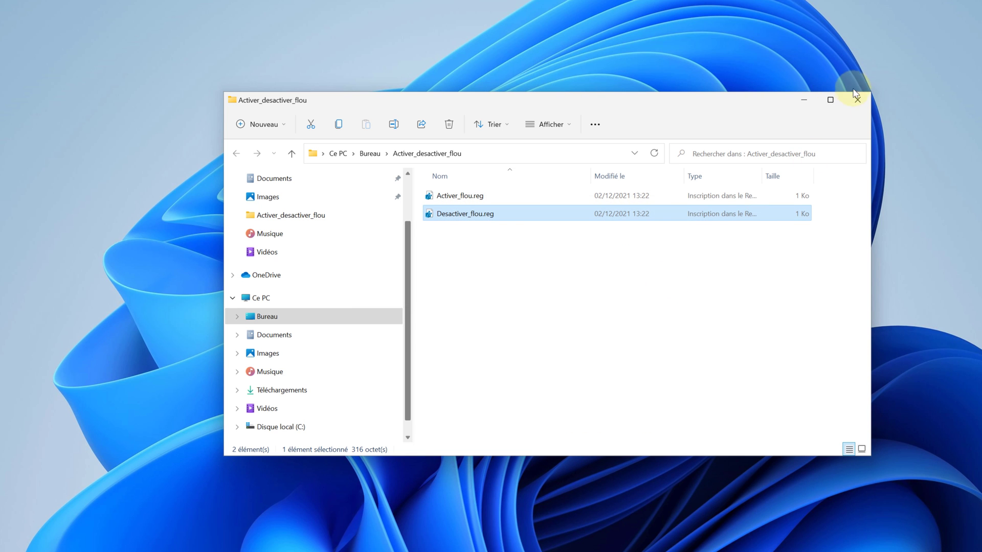
click(857, 97)
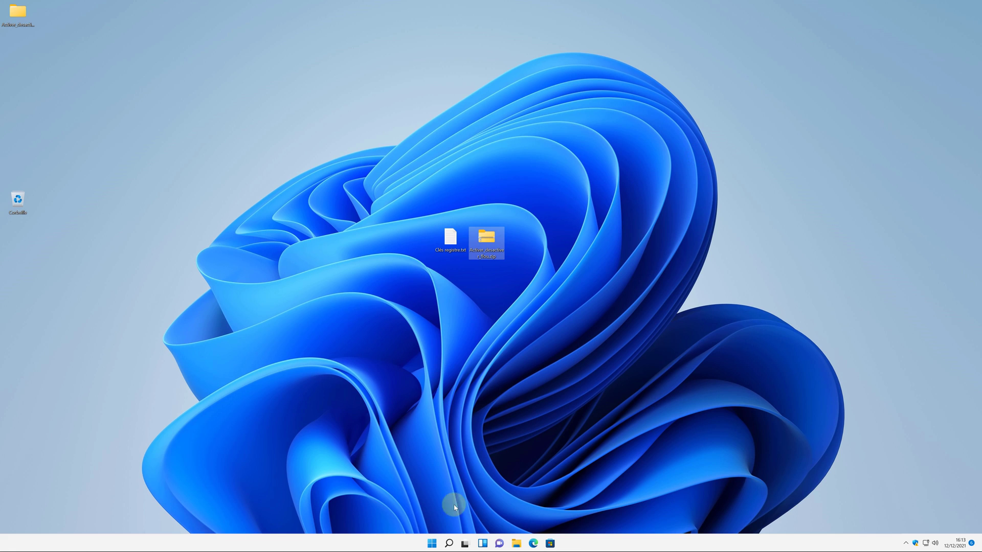
Restart the computer to apply the registry change that disables the sign-in background blur
click(431, 545)
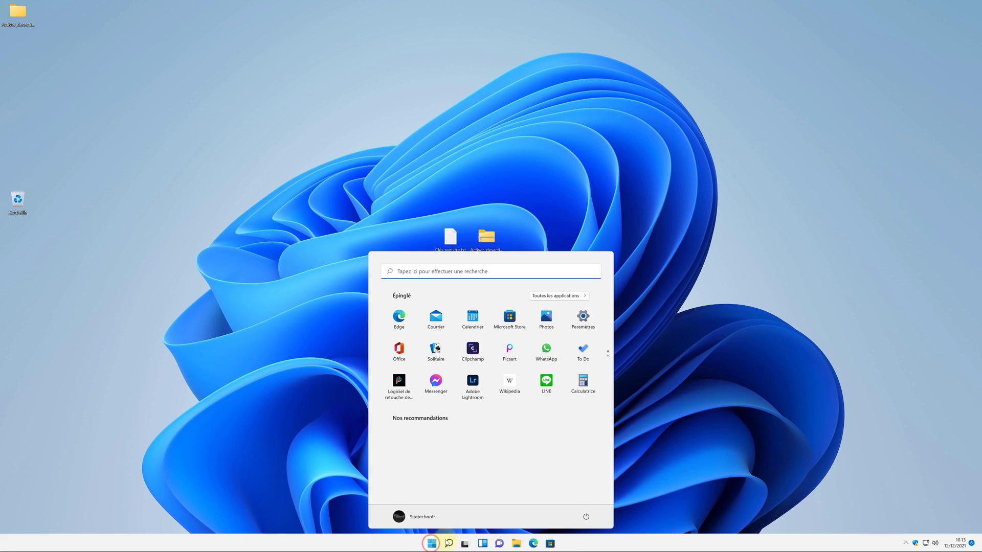
click(587, 517)
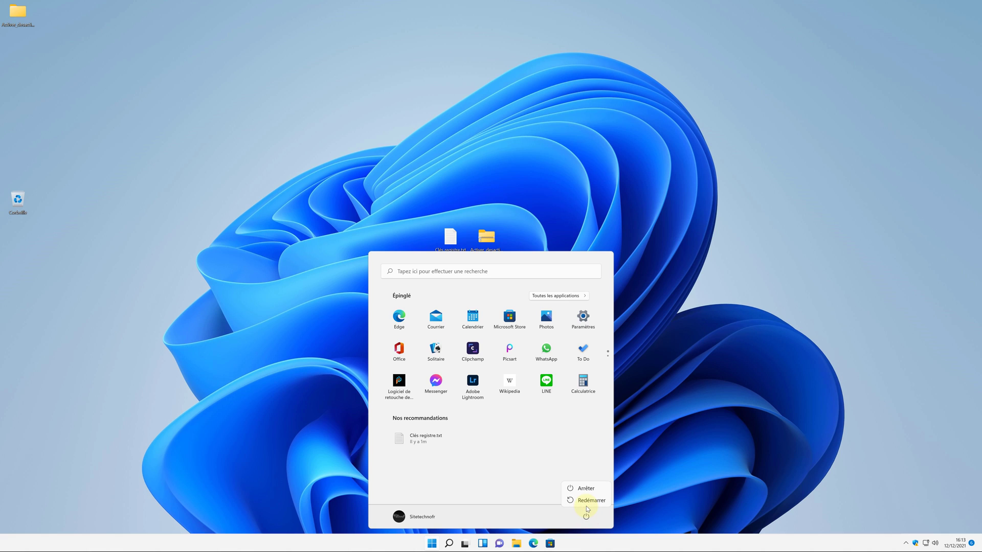
click(587, 501)
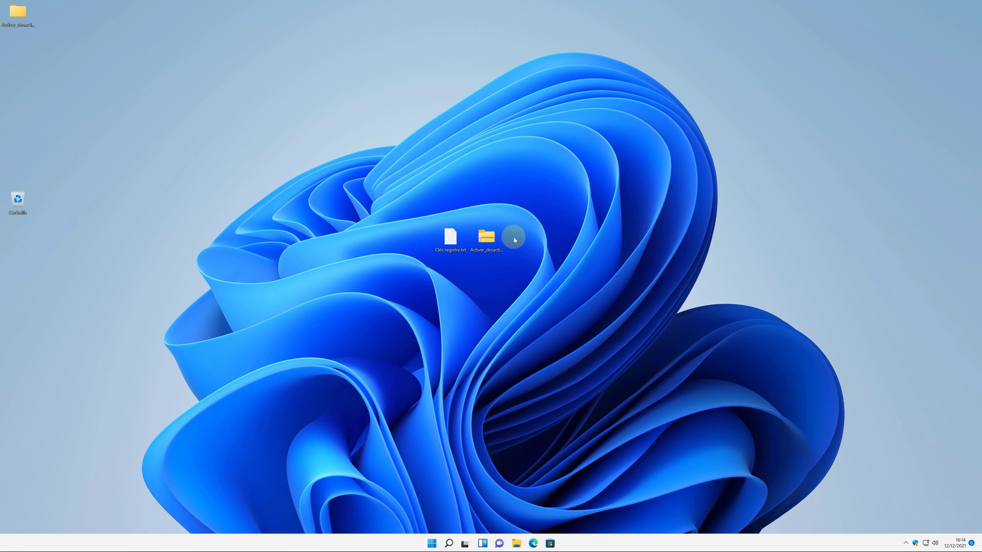
Merge Activer_flou.reg from the desktop folder Activer_desactiver_flou into the registry, approving the security confirmations, and close the folder
double_click(16, 18)
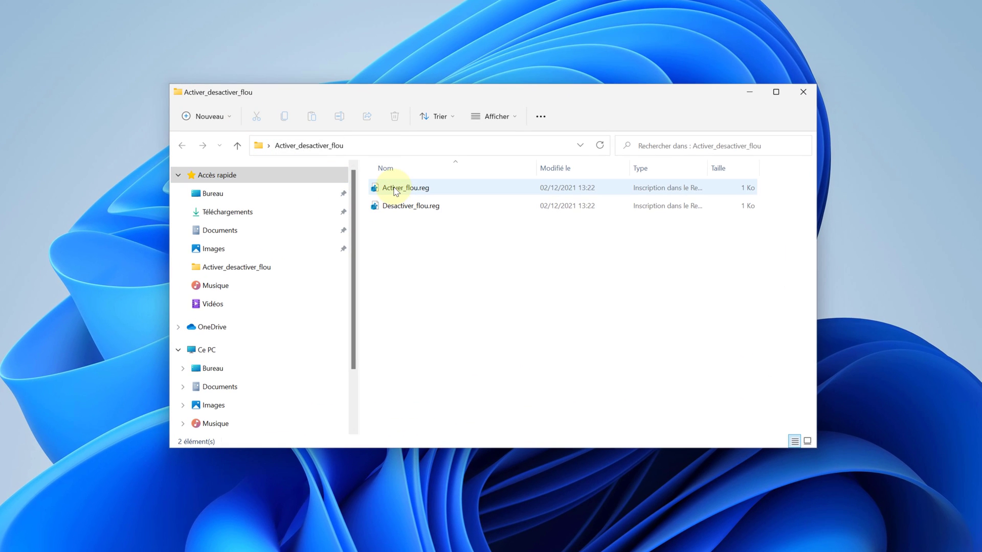
double_click(394, 191)
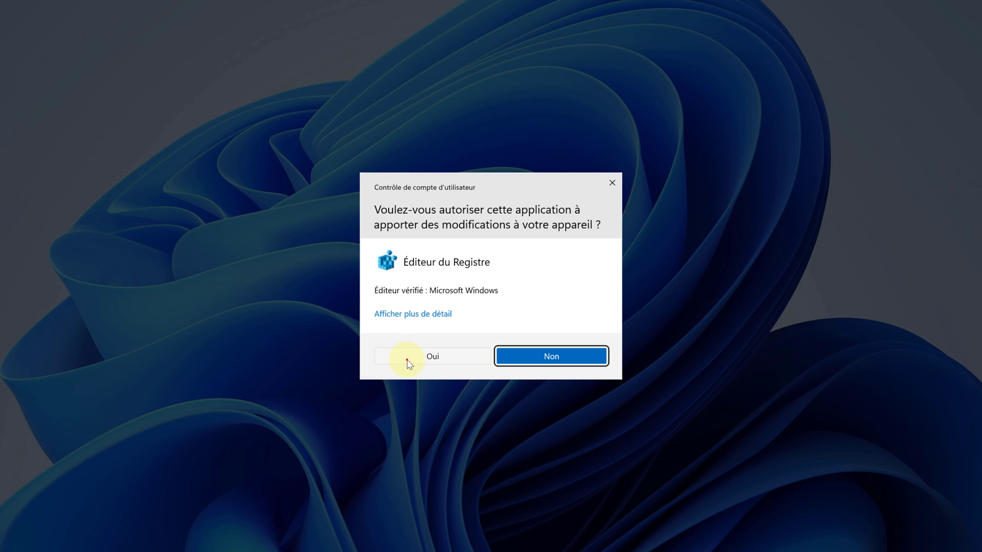
click(408, 361)
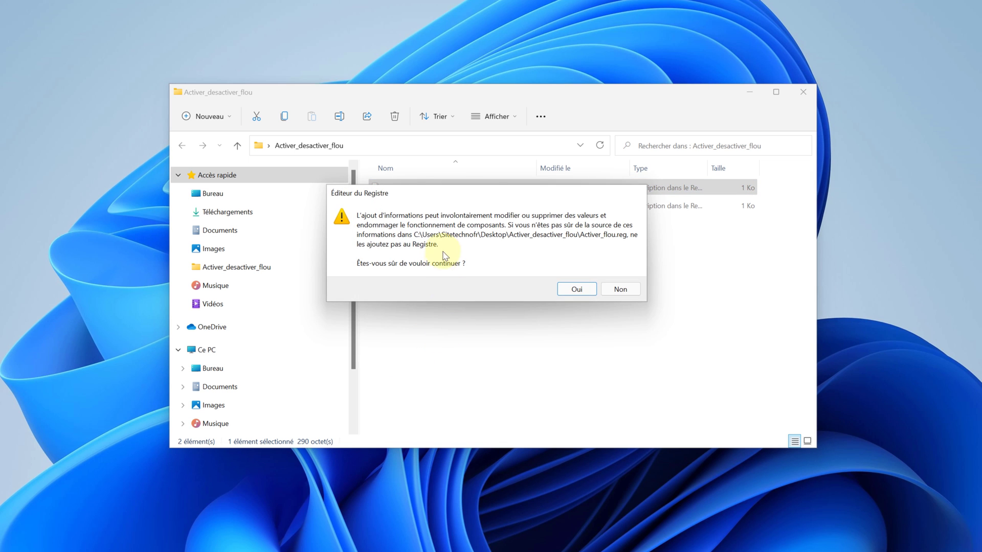
click(569, 289)
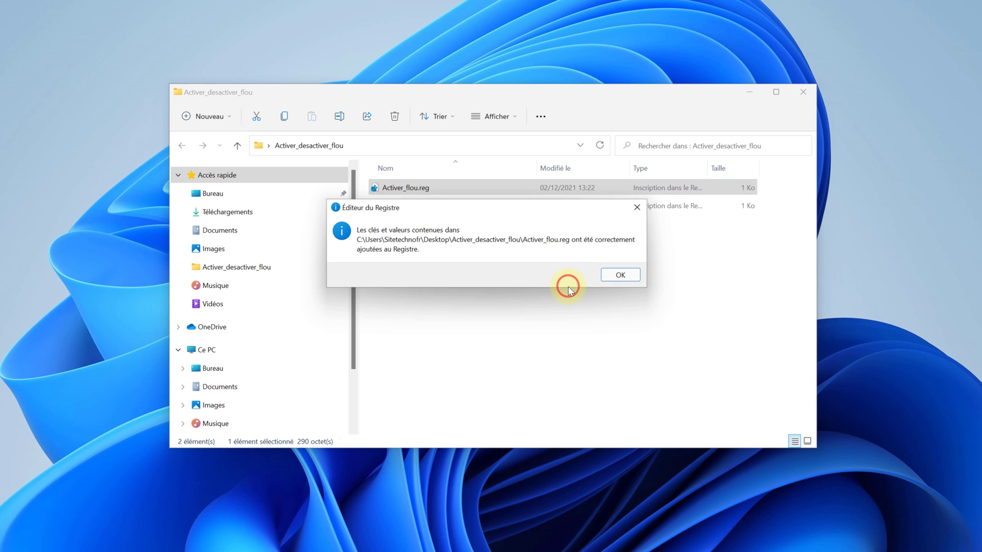
click(615, 275)
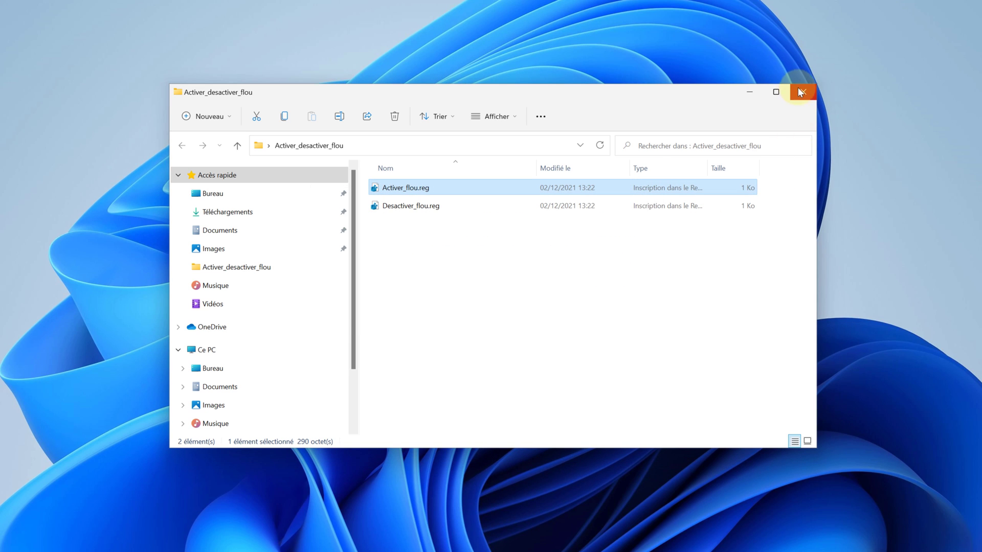
click(801, 92)
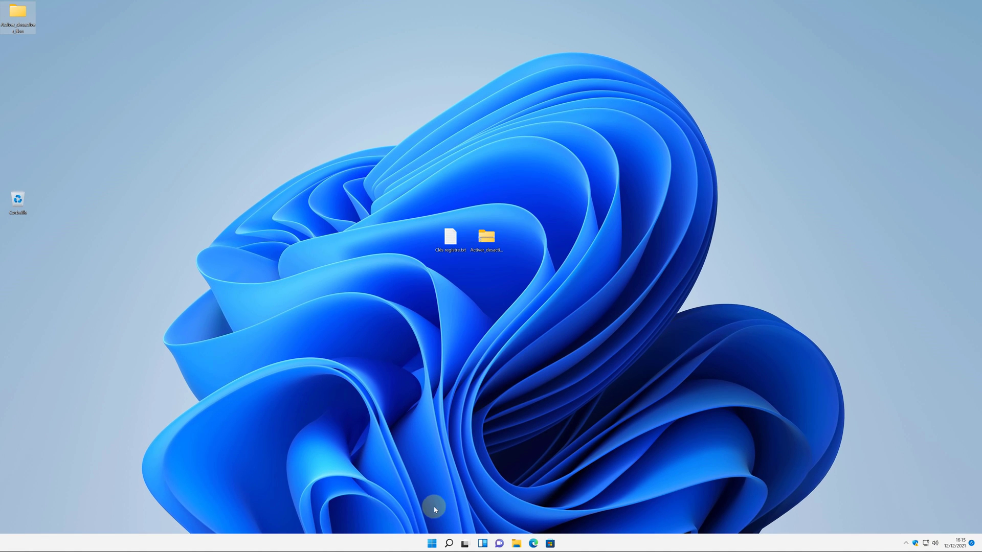
Restart the computer to apply the registry change that re-enables the sign-in background blur
click(432, 544)
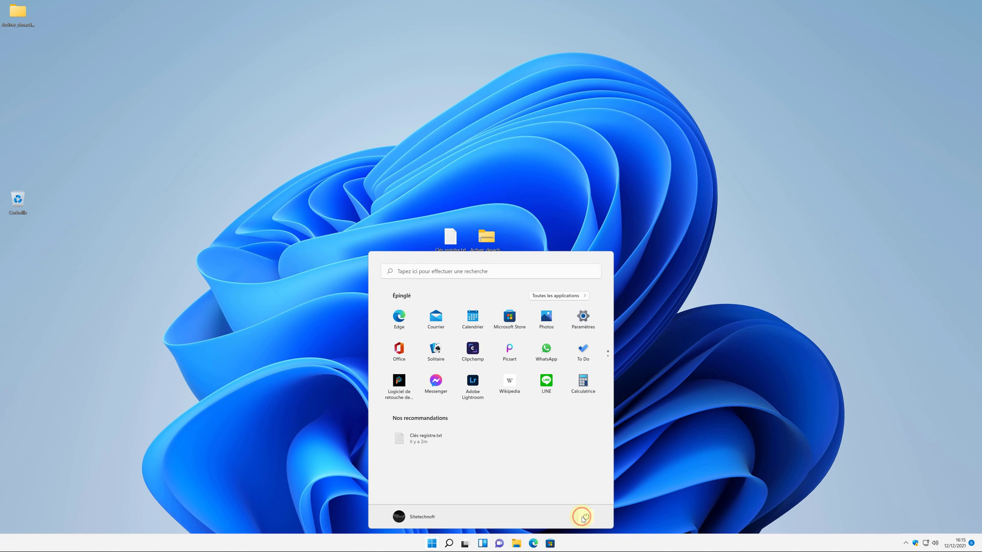
click(586, 518)
click(589, 500)
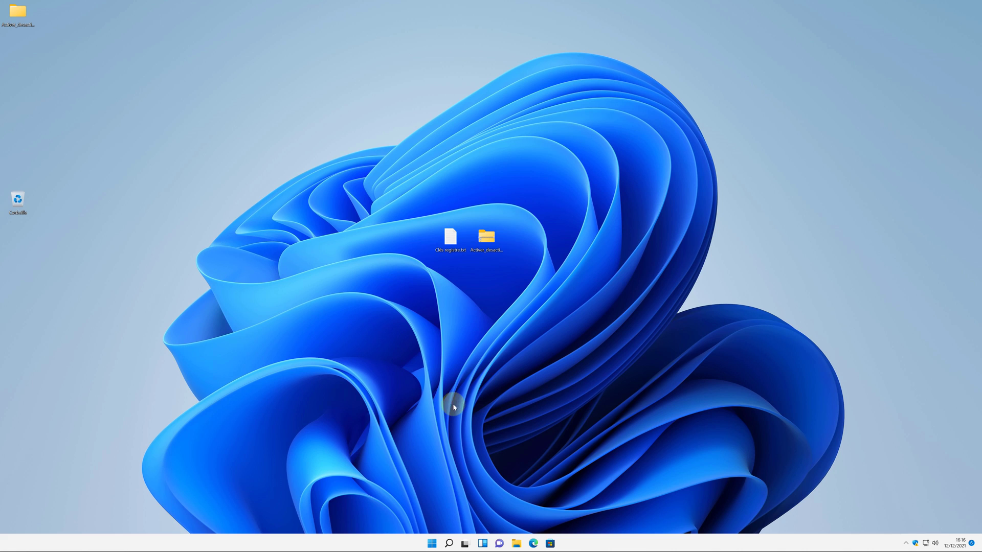
Show the Écran de verrouillage settings under Personnalisation in Paramètres
click(432, 544)
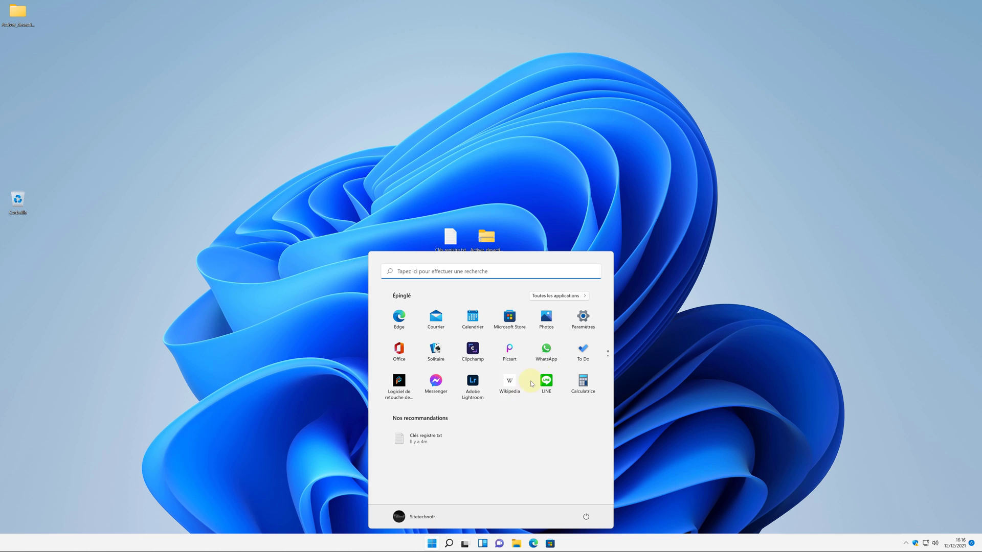
click(579, 322)
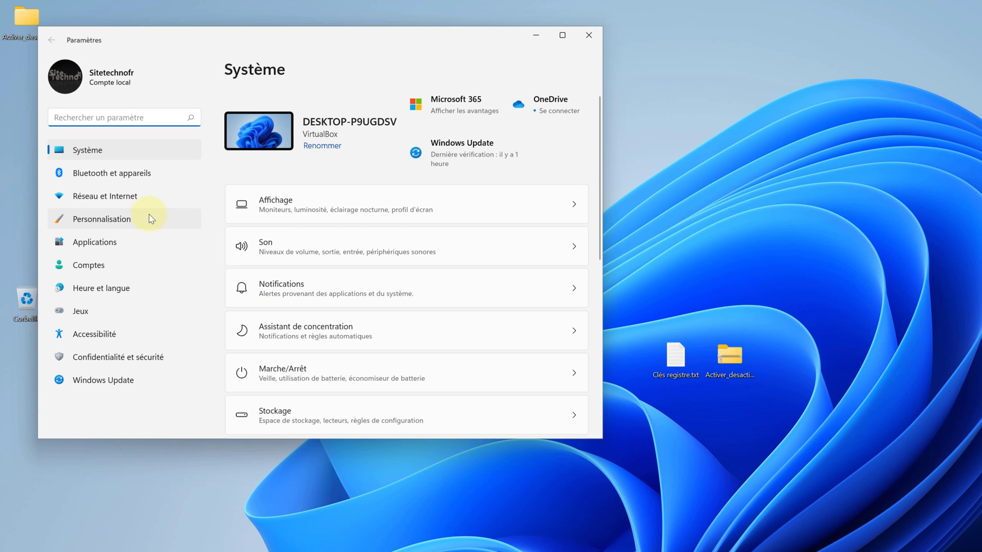
click(112, 225)
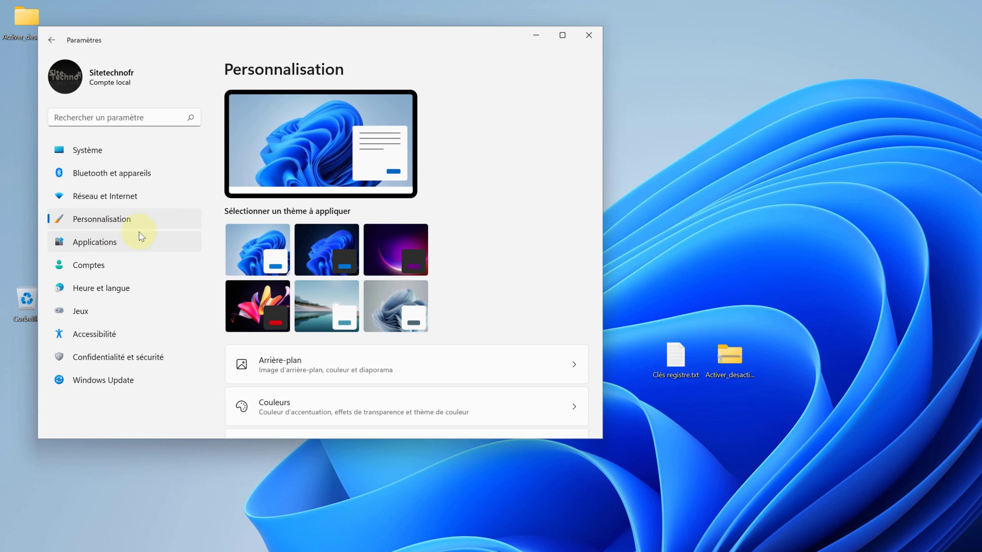
scroll(341, 358, down, 3)
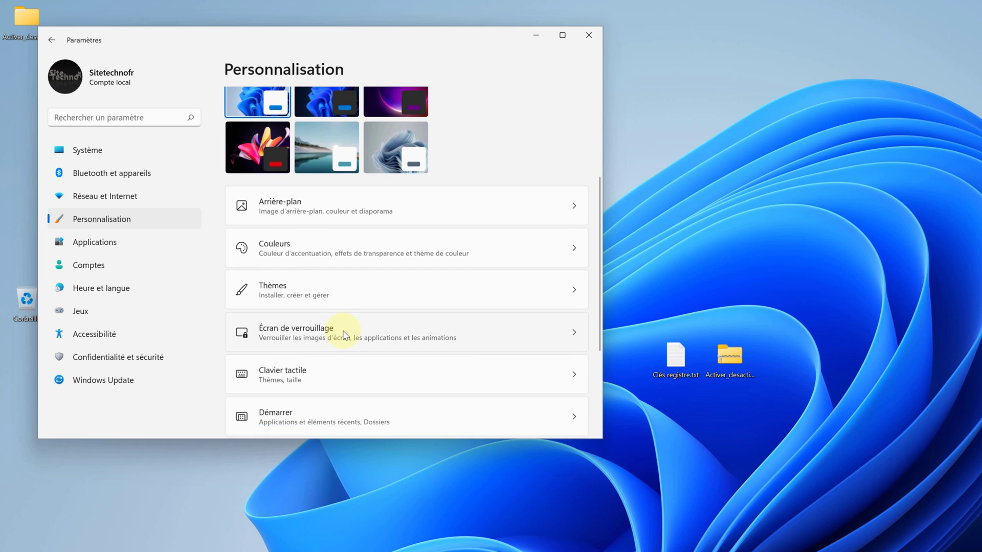
click(301, 330)
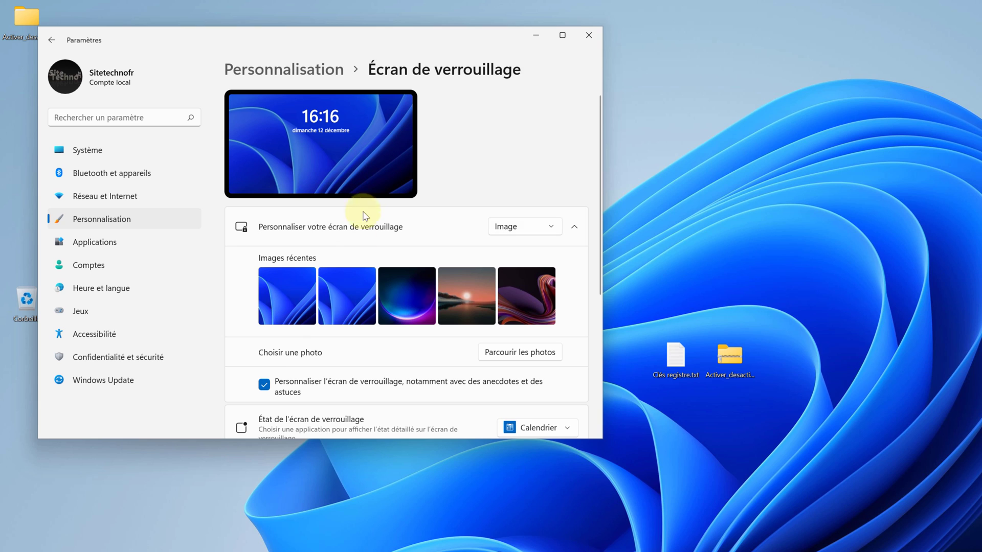
Set bandeau.jpg from the Images folder as the lock screen picture and close Paramètres
scroll(360, 250, down, 2)
scroll(361, 259, down, 2)
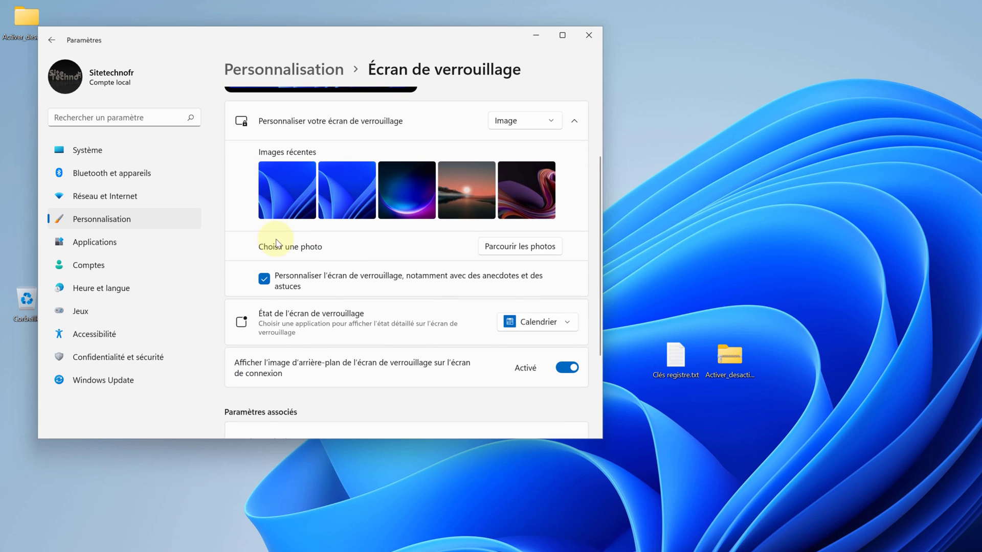
click(514, 247)
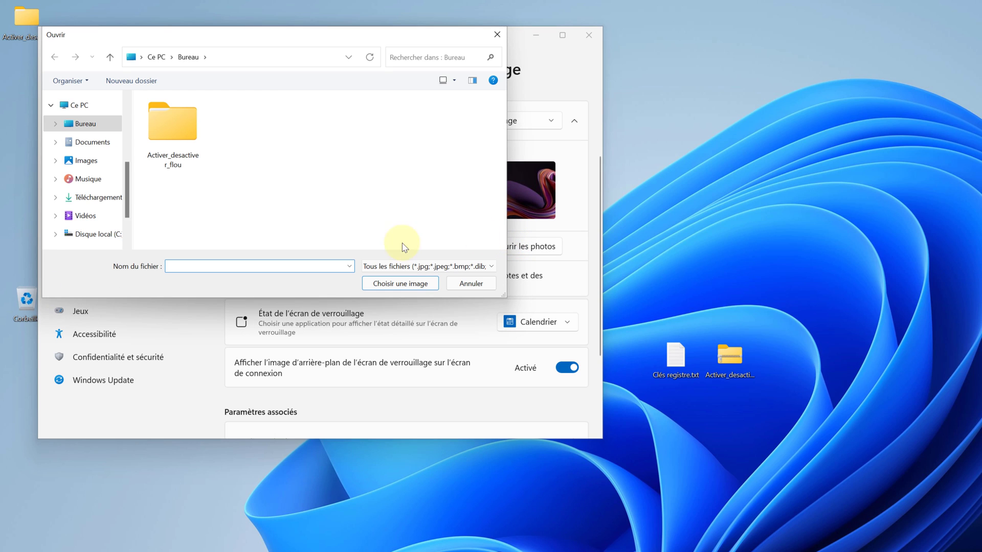
click(83, 161)
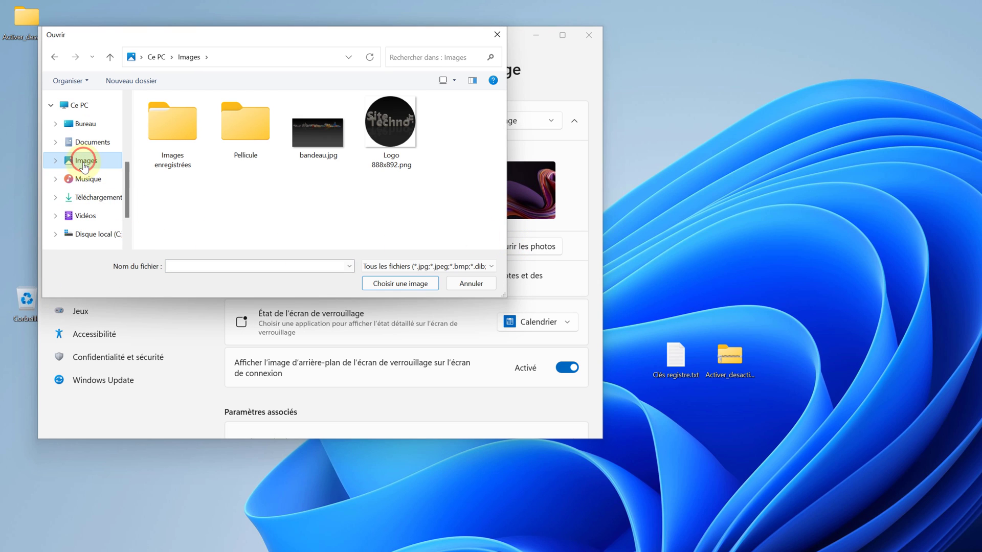
double_click(310, 145)
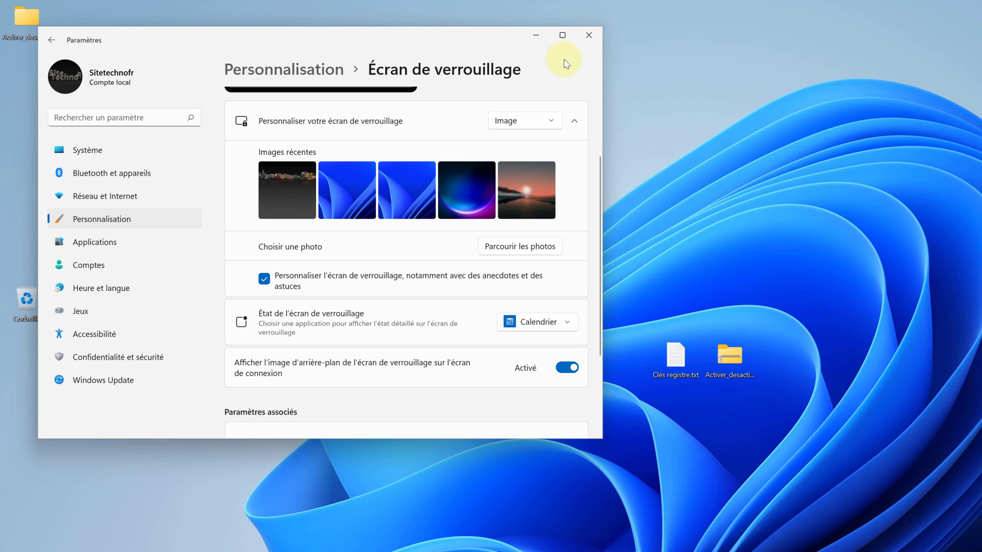
click(589, 36)
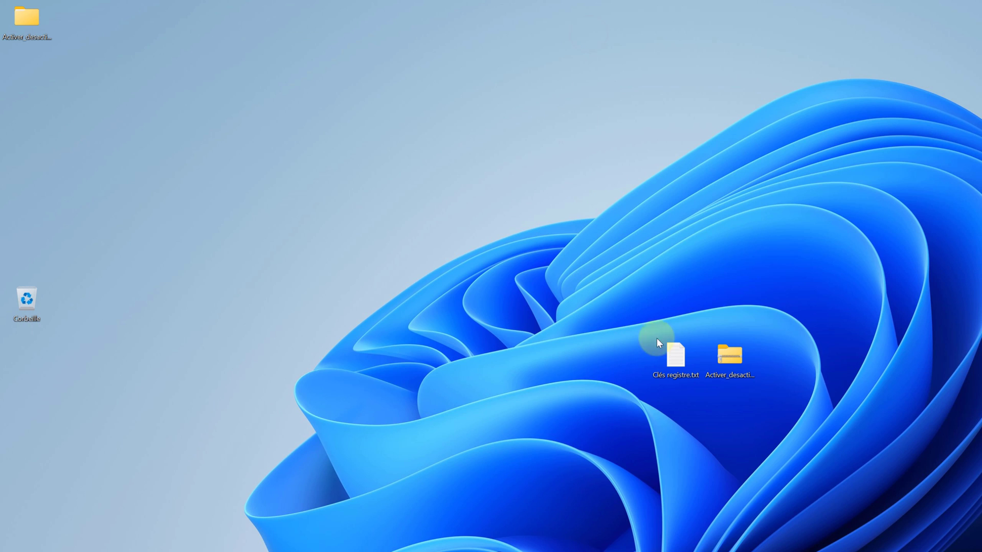
Merge Desactiver_flou.reg from the desktop folder Activer_desactiver_flou into the registry, approving the security confirmations, and close the folder
double_click(28, 15)
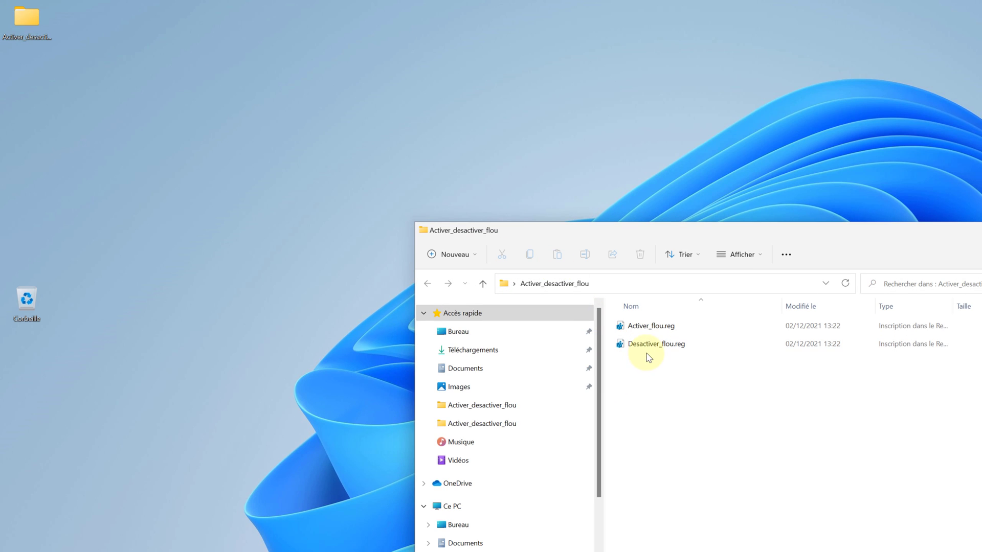
double_click(644, 348)
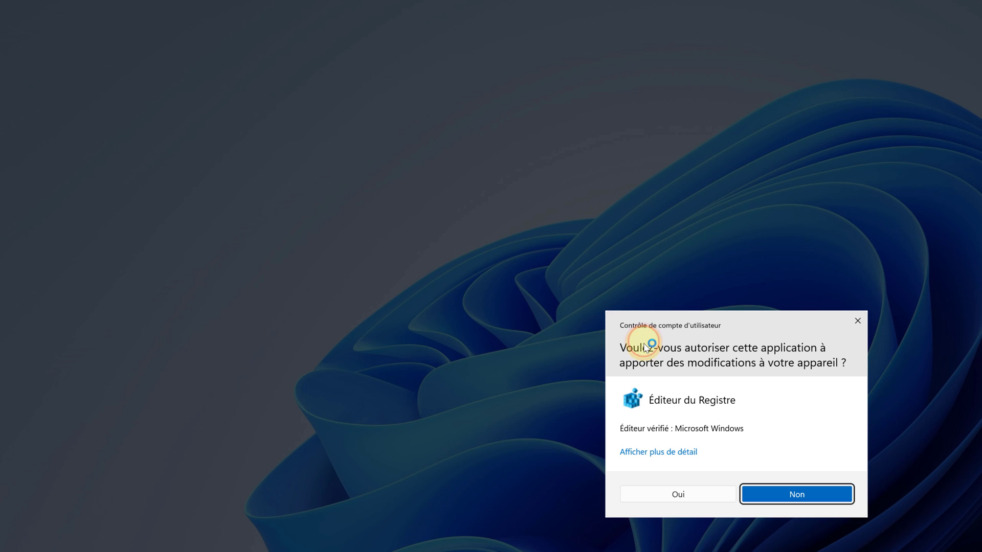
click(681, 494)
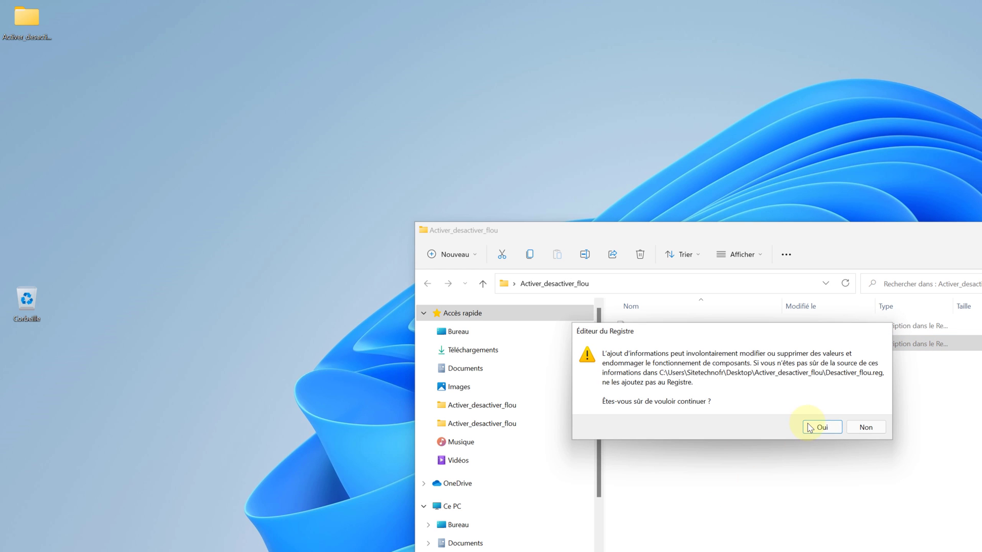
click(810, 428)
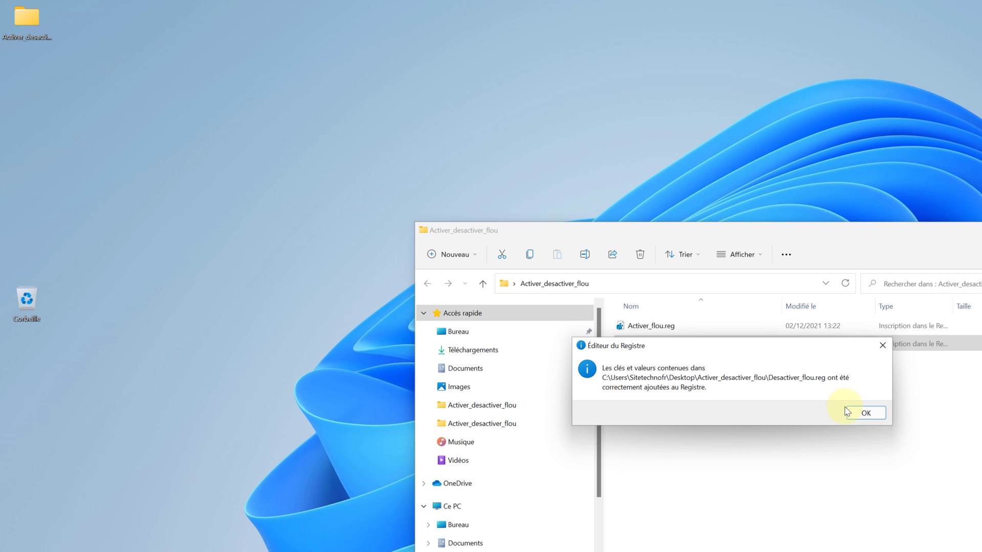
click(864, 413)
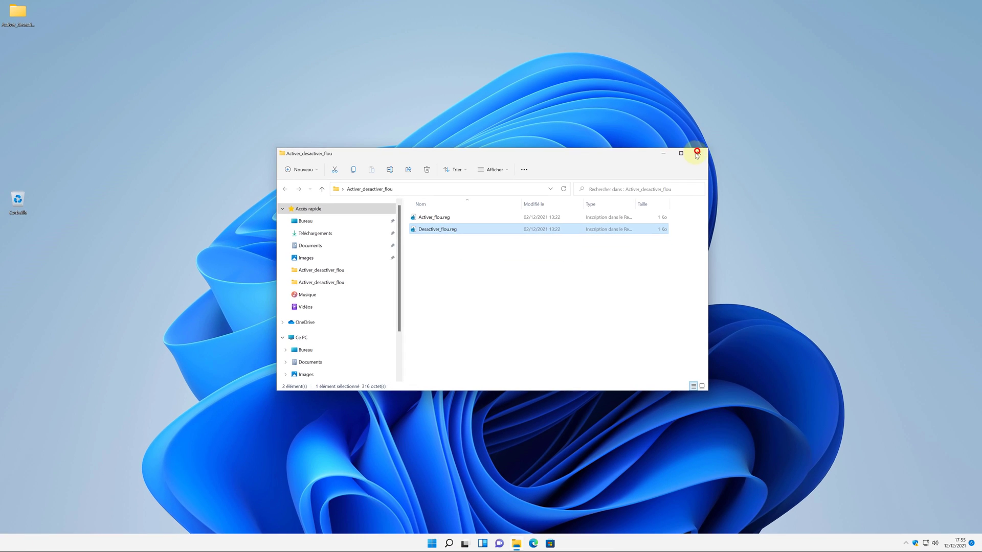
click(696, 153)
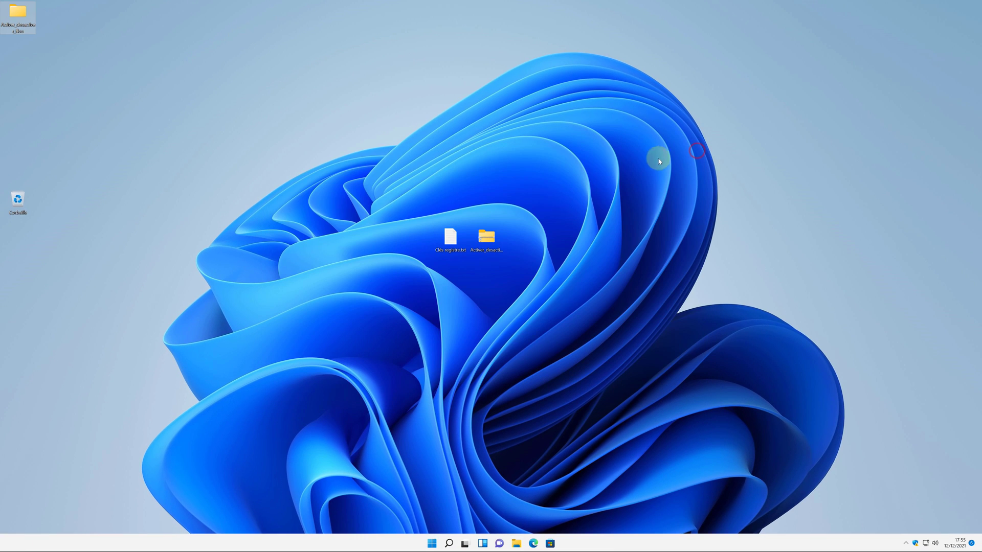
Restart the computer to apply the blur-disabling registry change with the custom lock screen picture
click(429, 546)
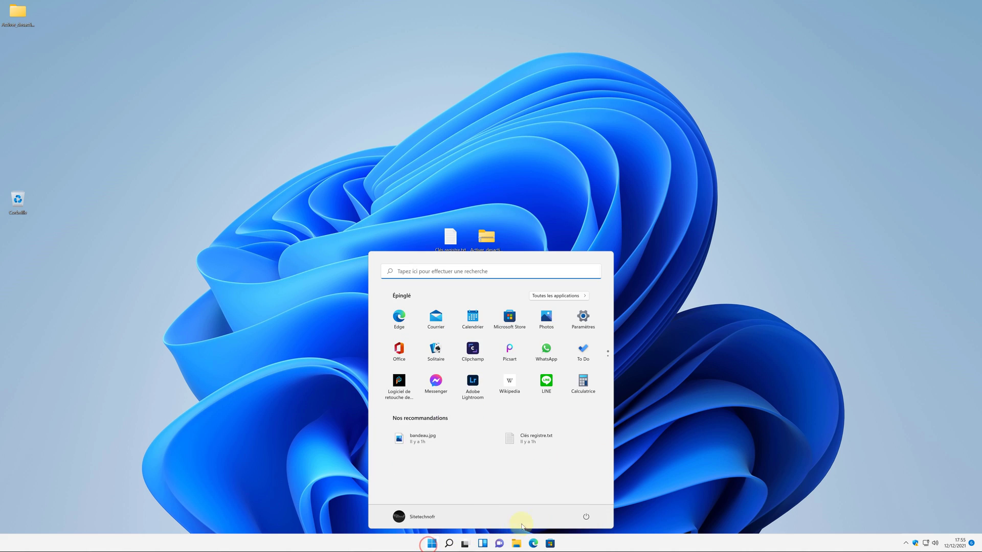
click(586, 519)
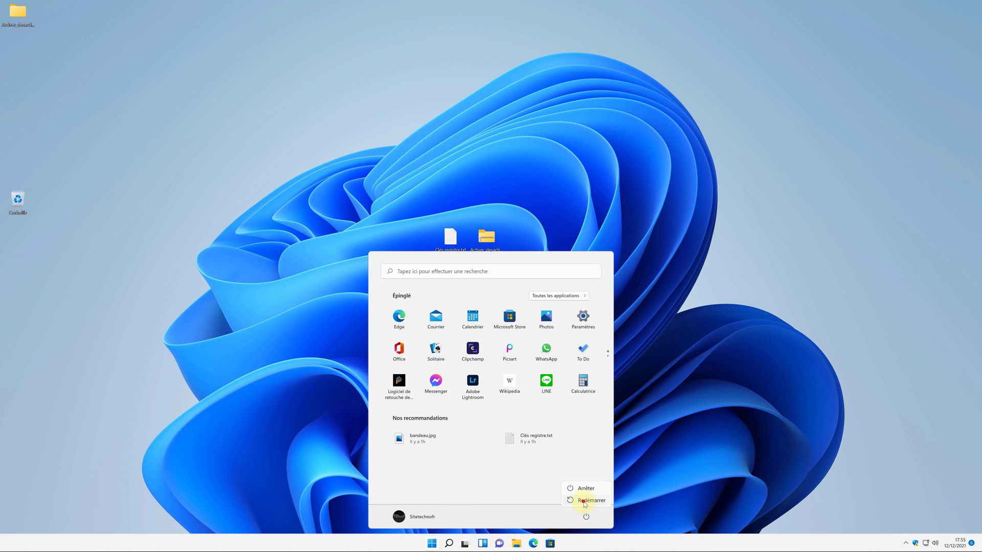
click(586, 501)
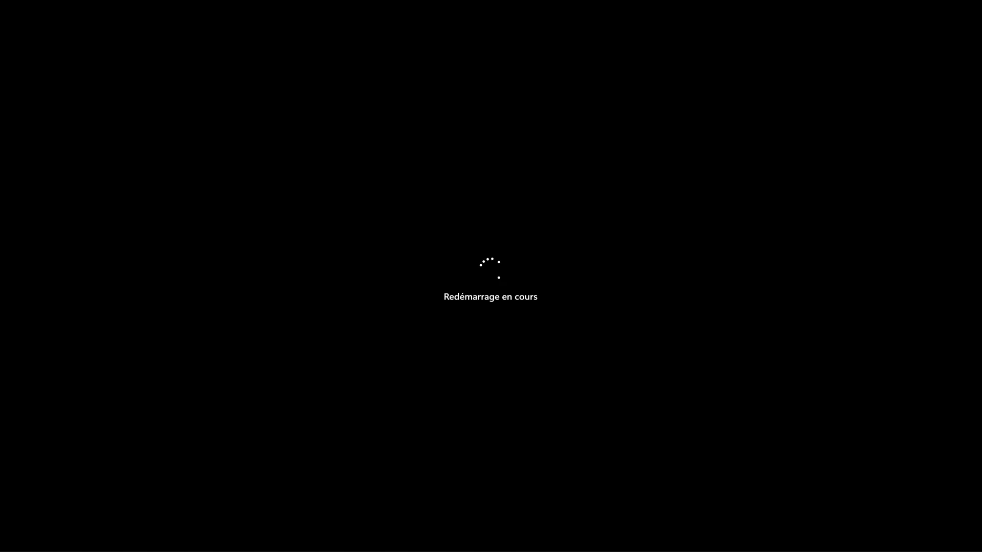